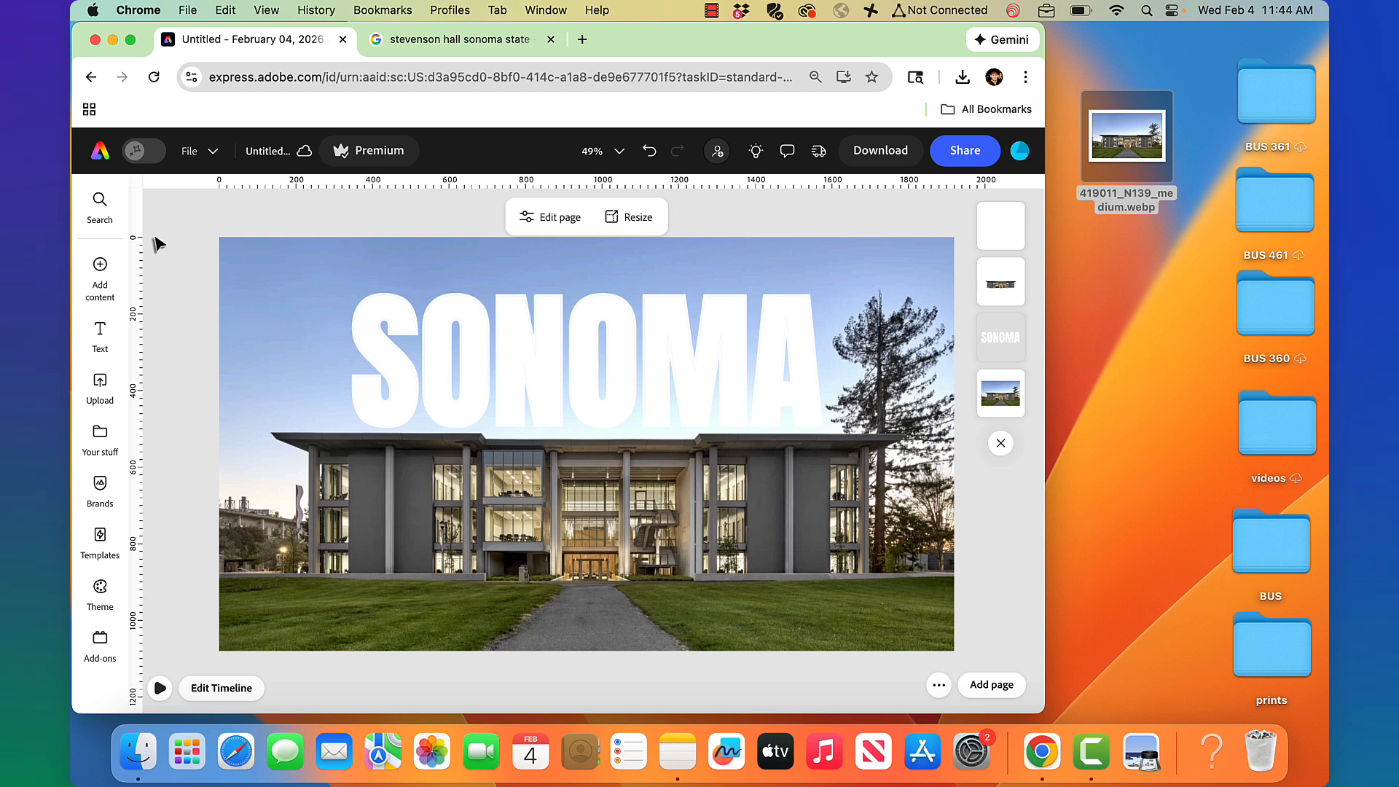
Return to the Adobe Express home page and create a new blank 16:9 Landscape design.
click(102, 154)
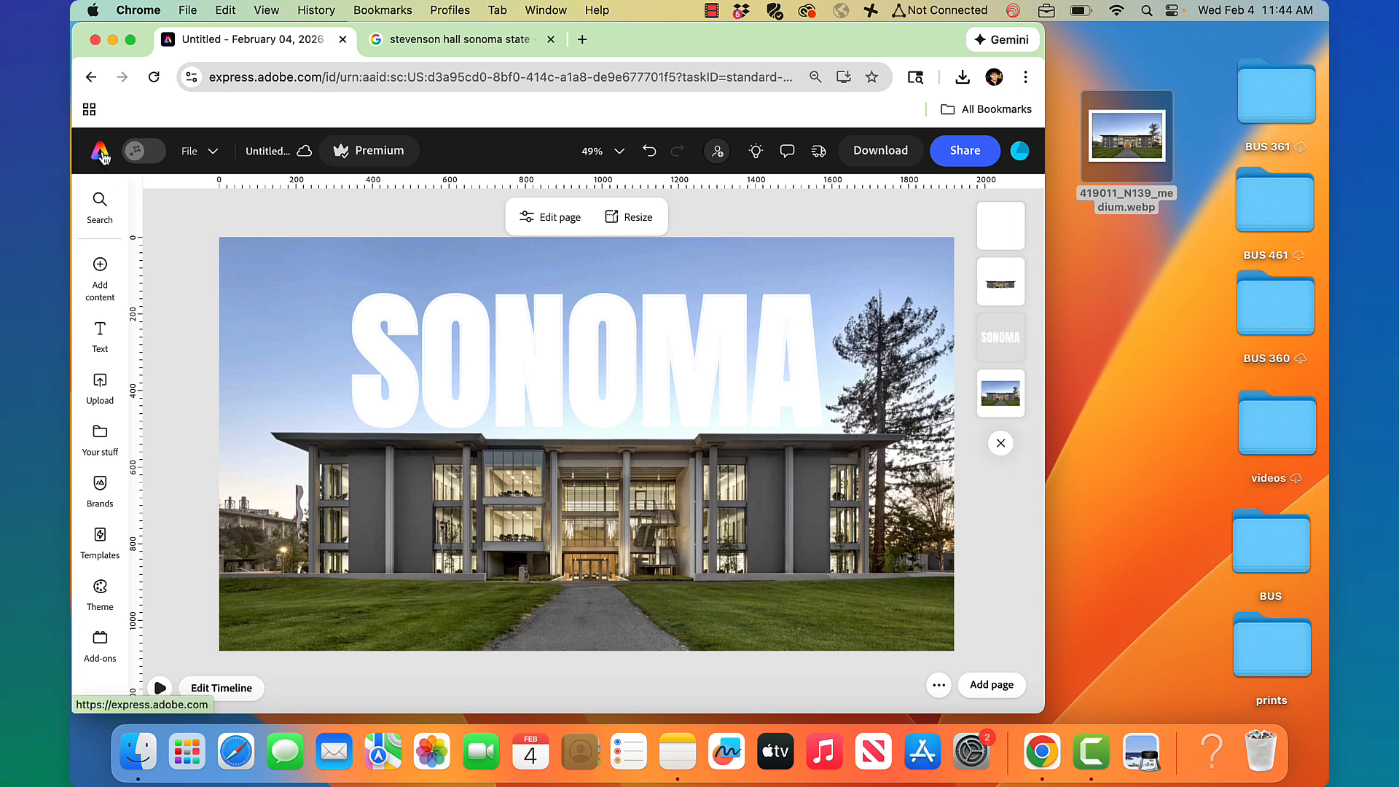
click(98, 241)
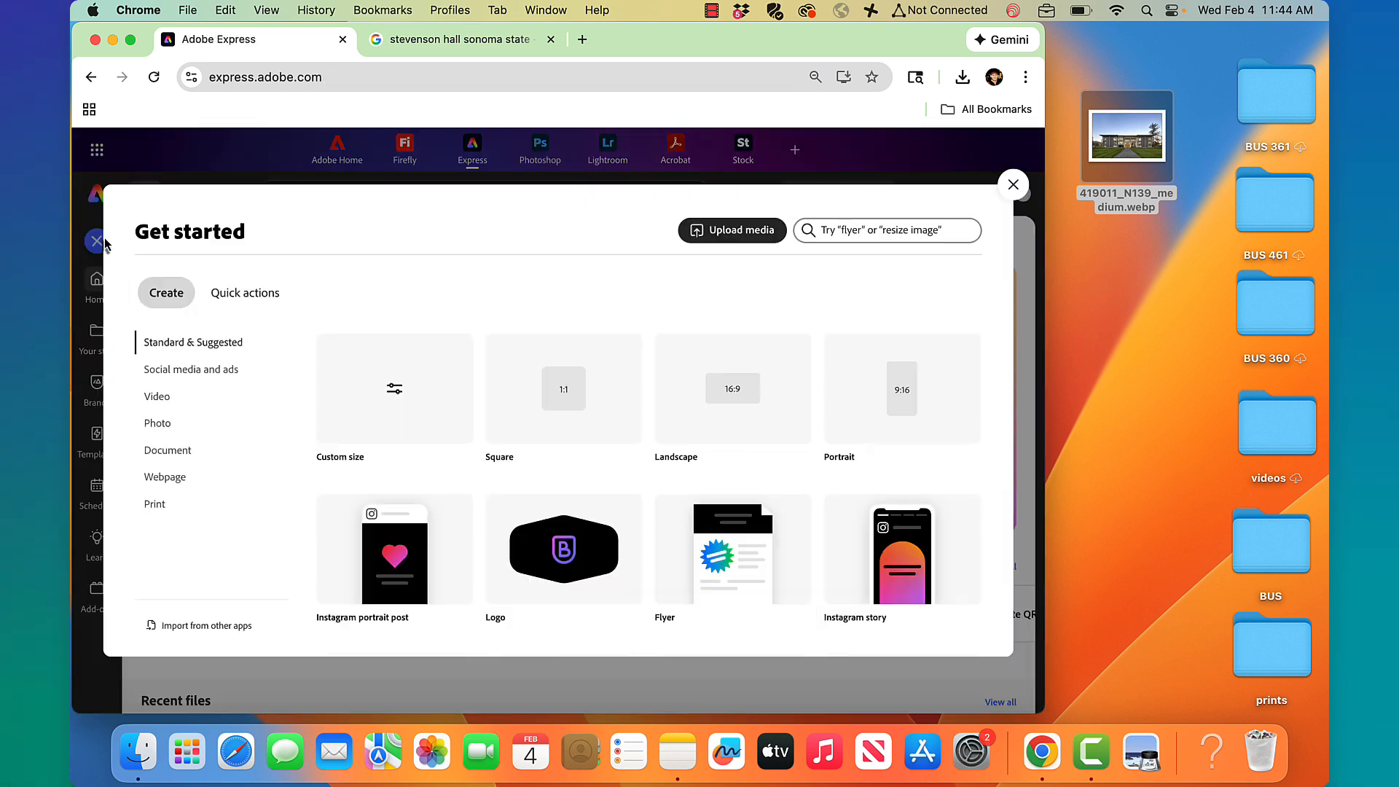
click(703, 391)
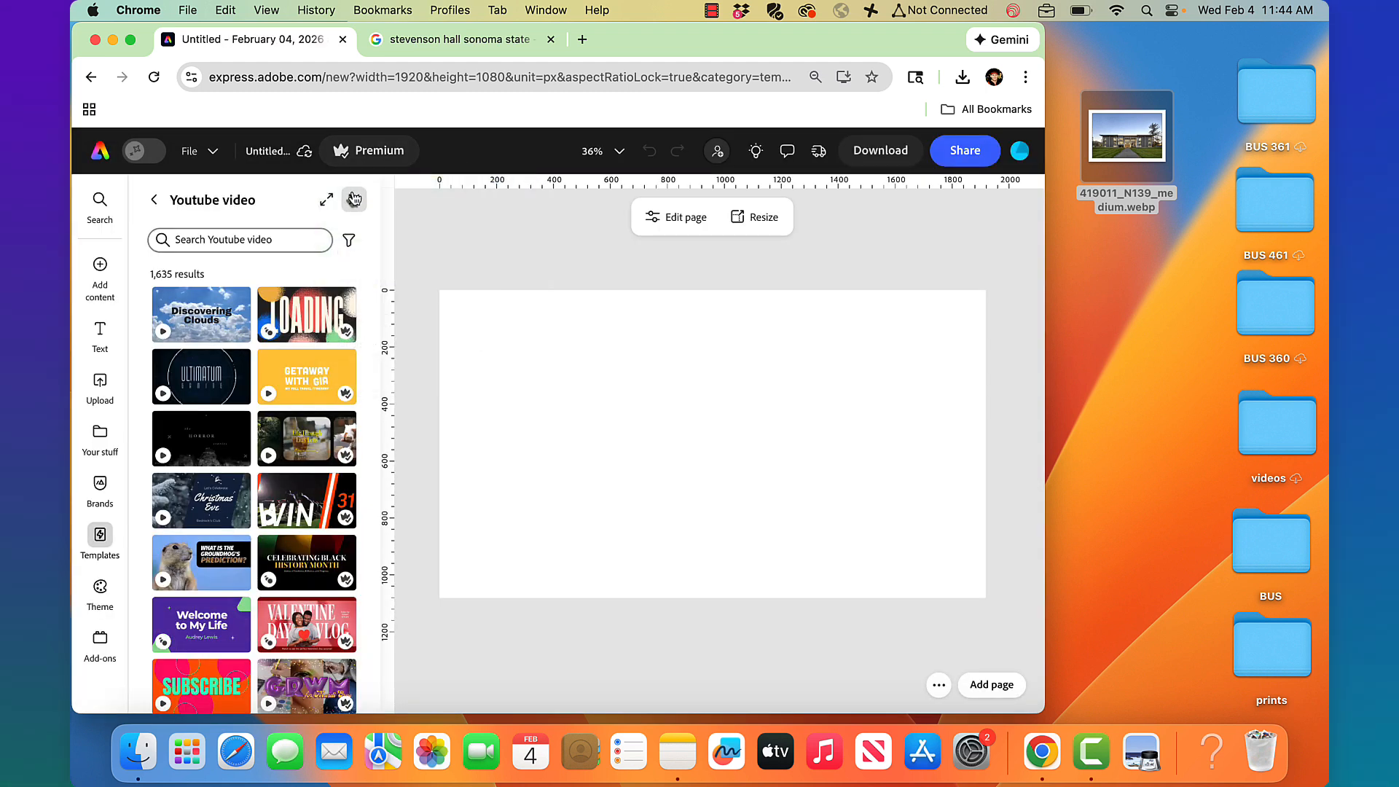
From the Google image results, save the Truebeck Construction photo of Sonoma State Stevenson Hall to the desktop.
click(487, 53)
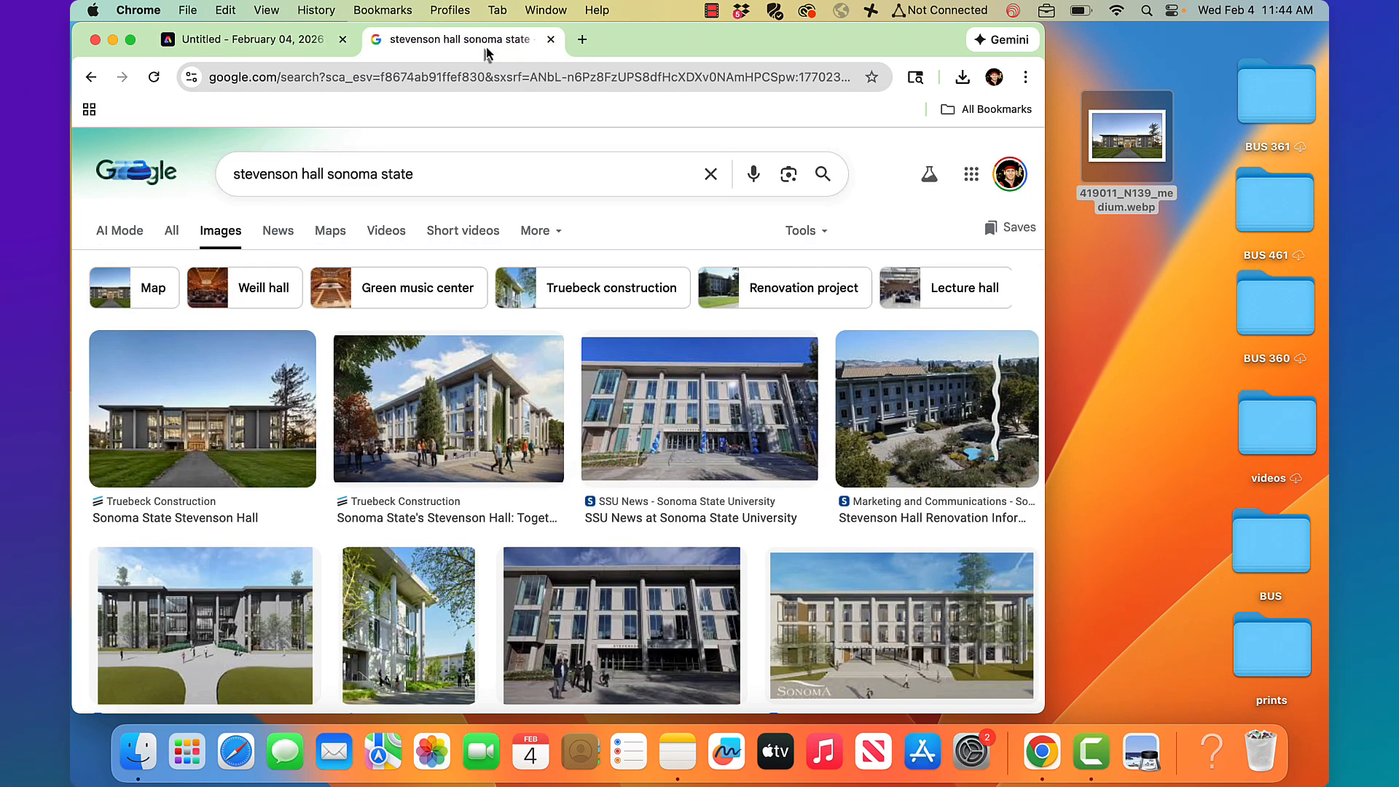
click(214, 401)
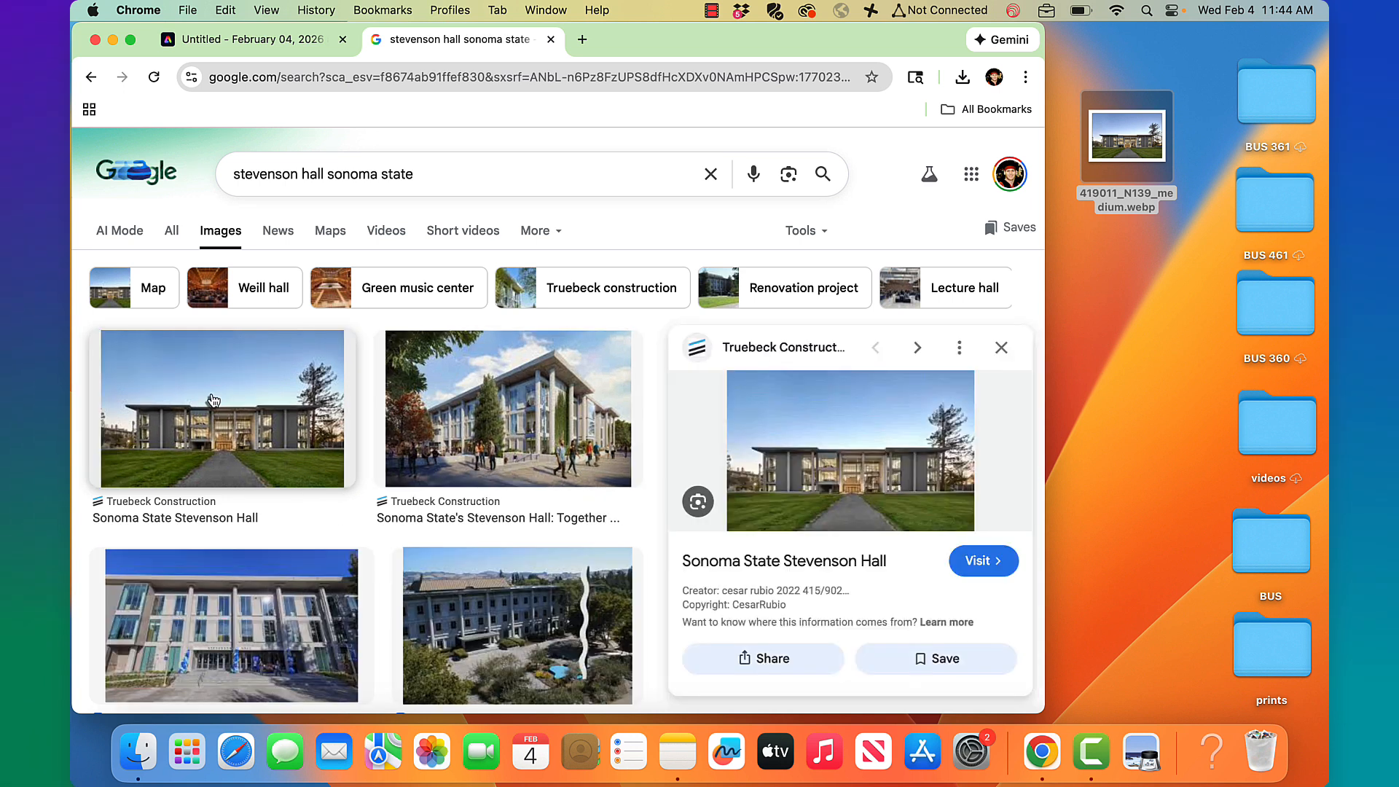
drag(820, 466, 1139, 303)
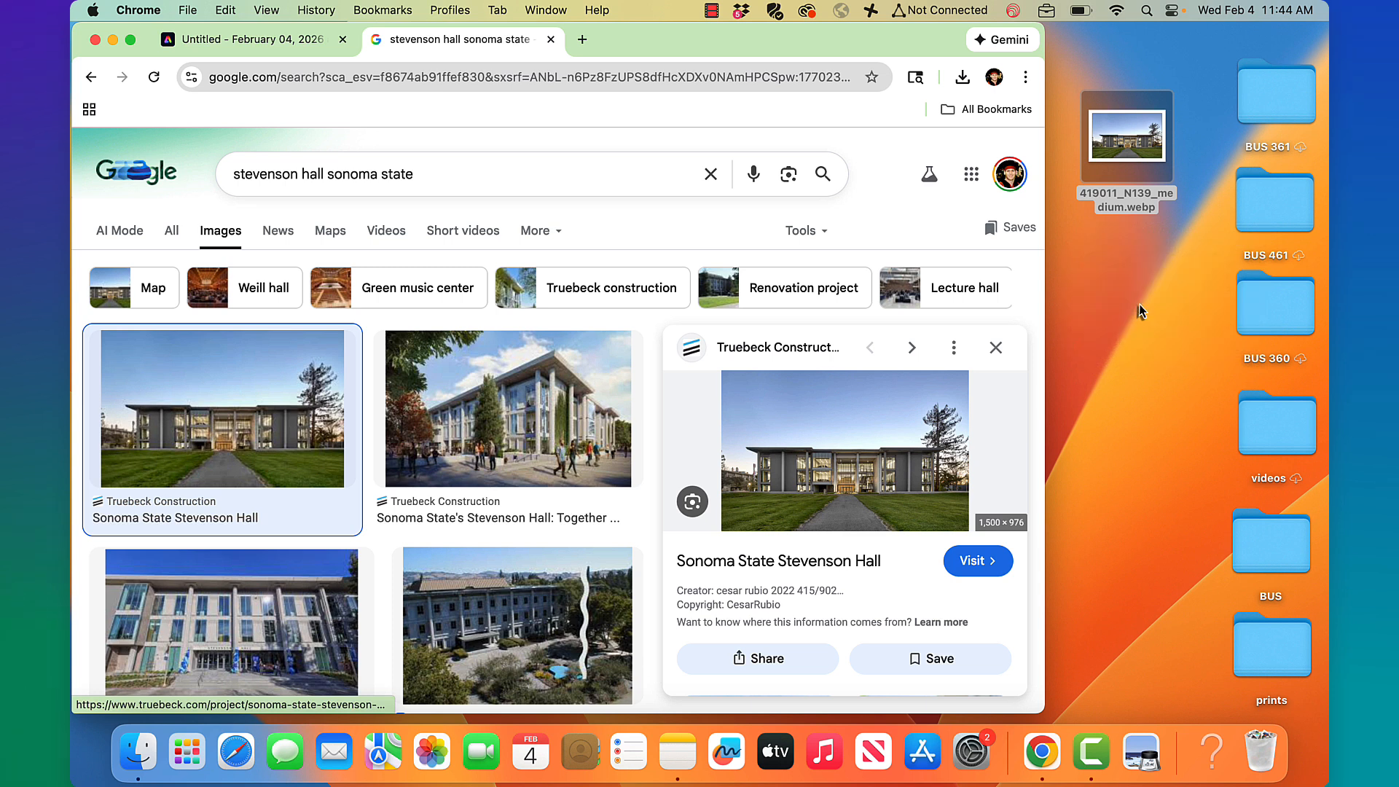
click(1139, 303)
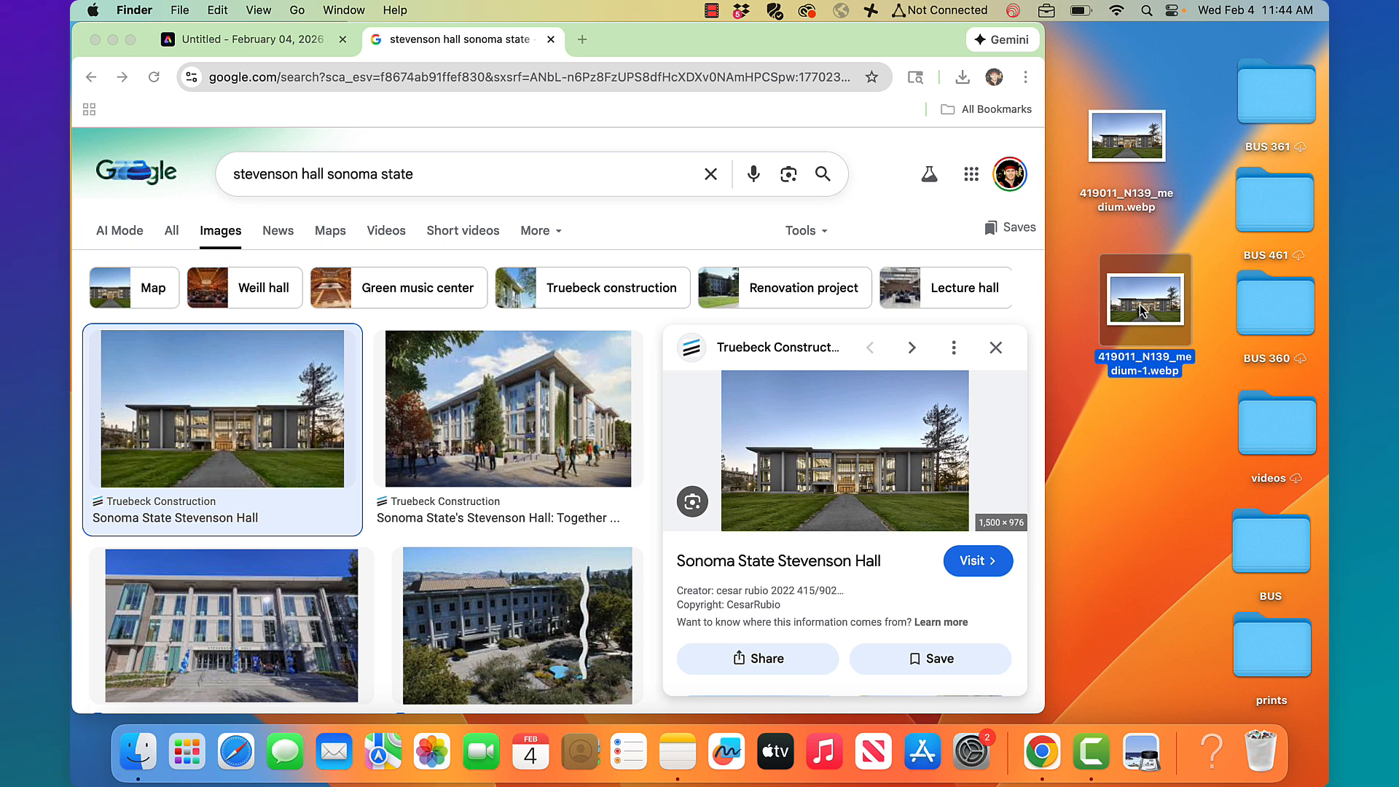
Open 419011_N139_medium-1.webp in Preview, check its pixel dimensions, and quit Preview without changing the image.
double_click(1139, 303)
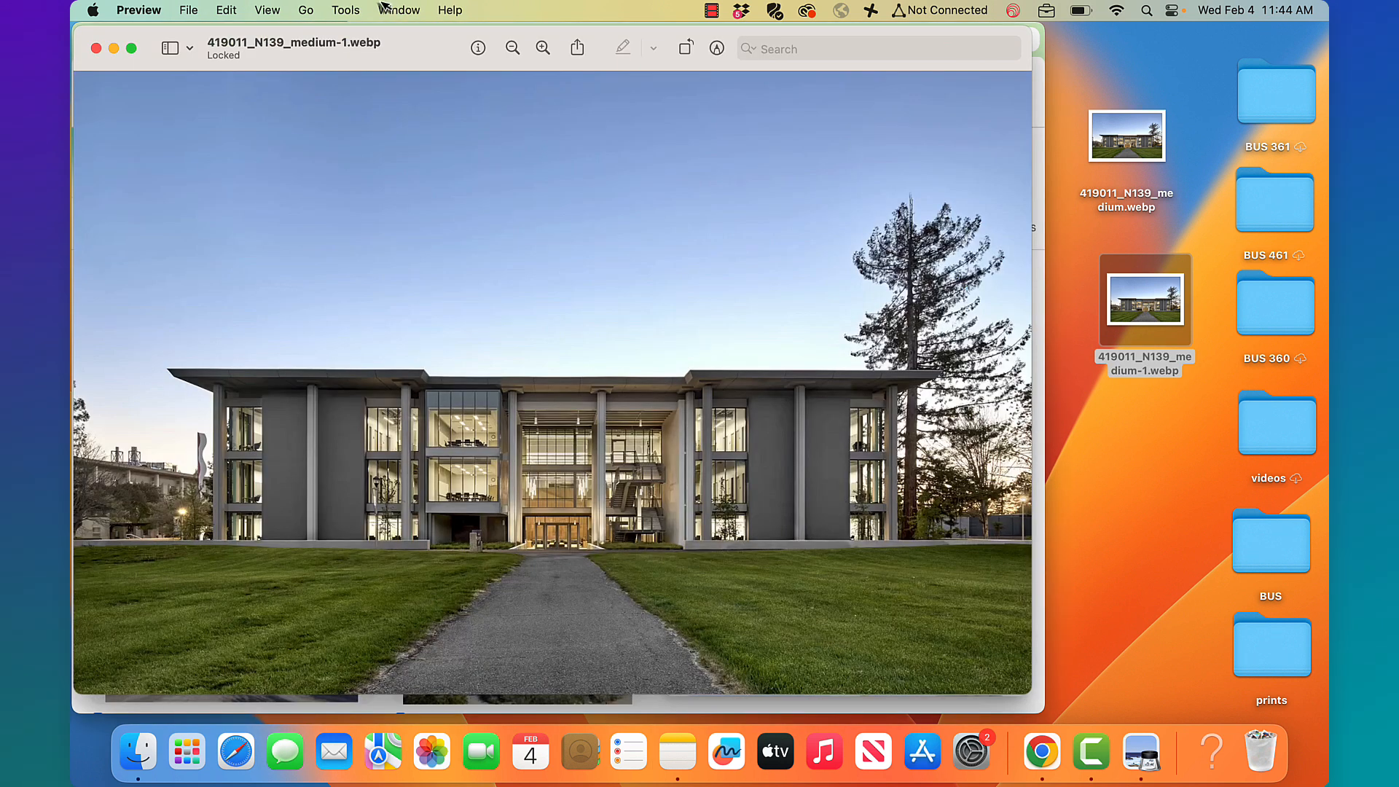
click(344, 10)
click(366, 104)
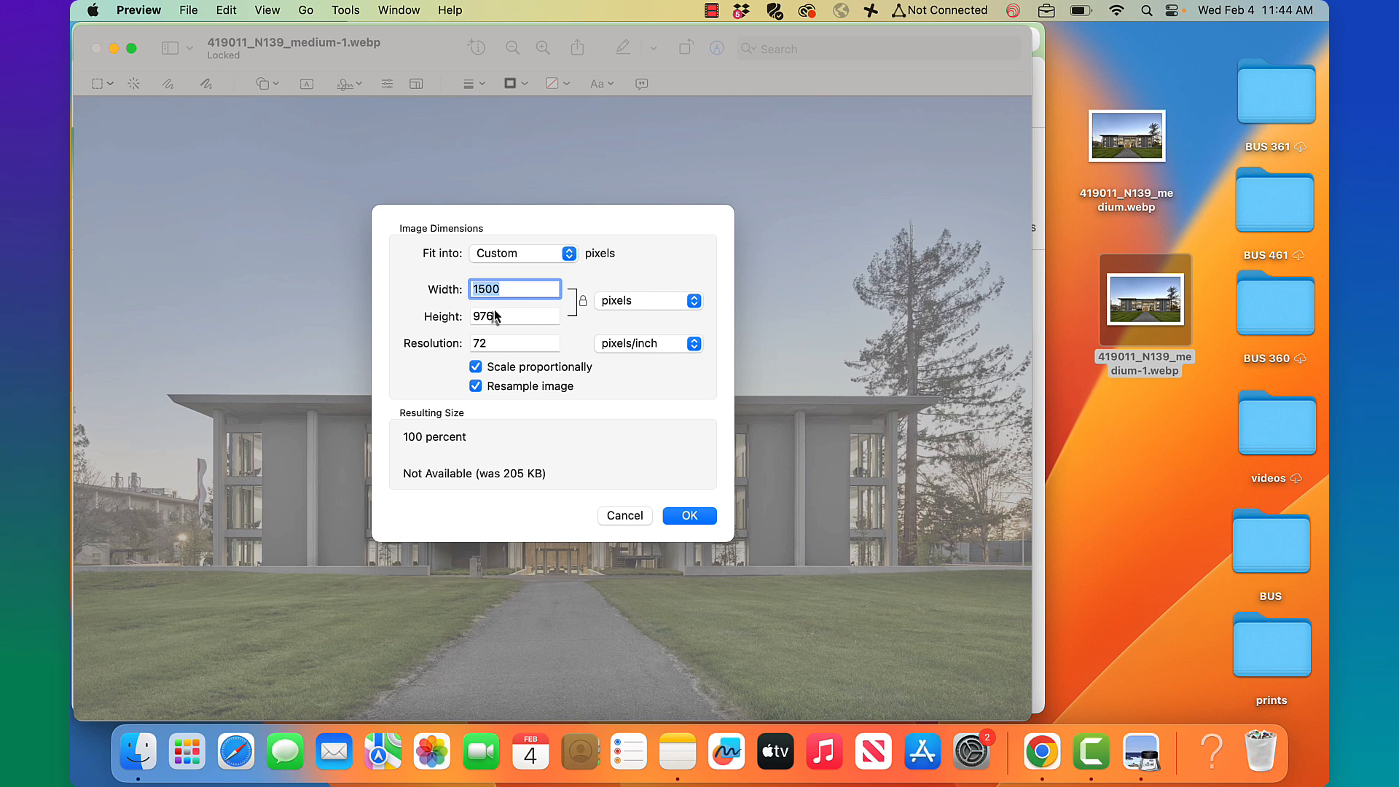
click(673, 517)
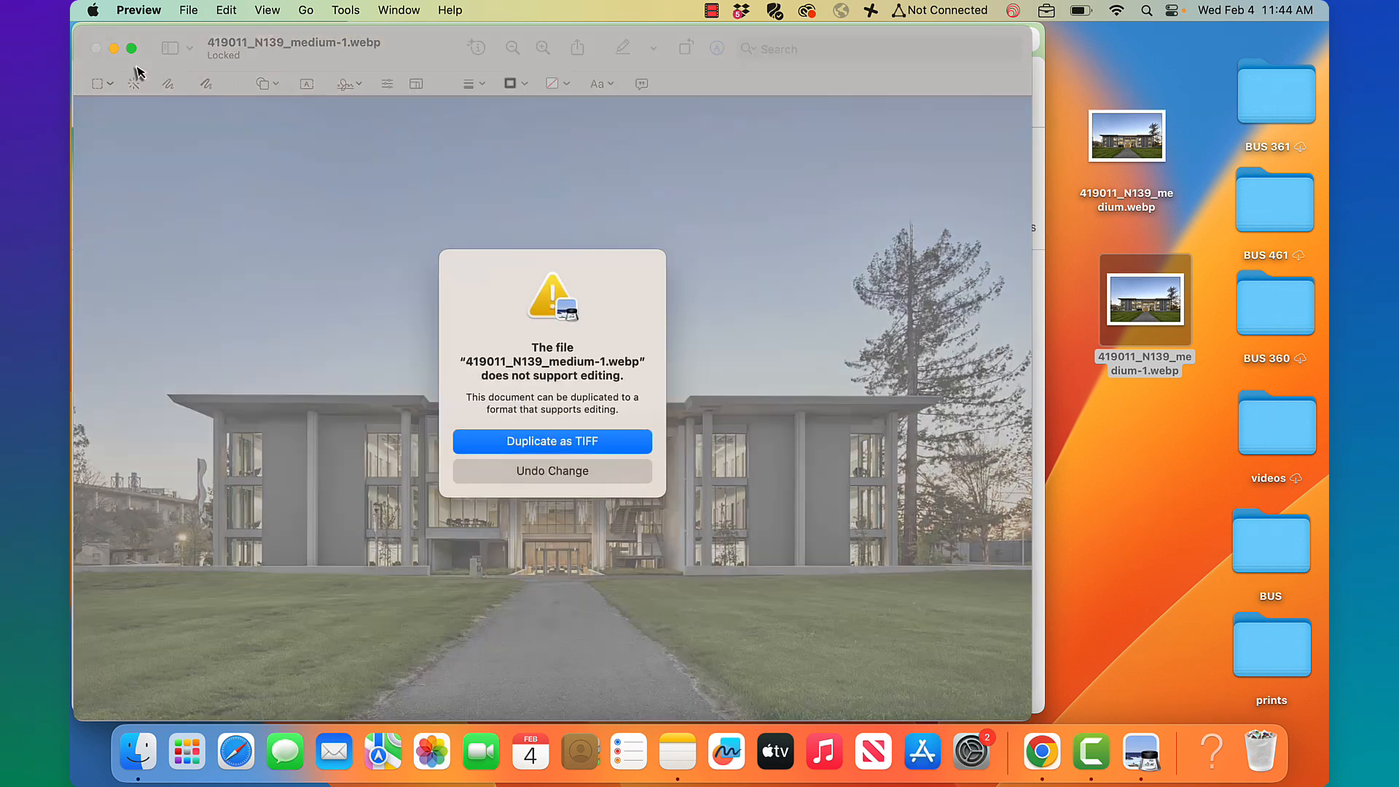
click(552, 472)
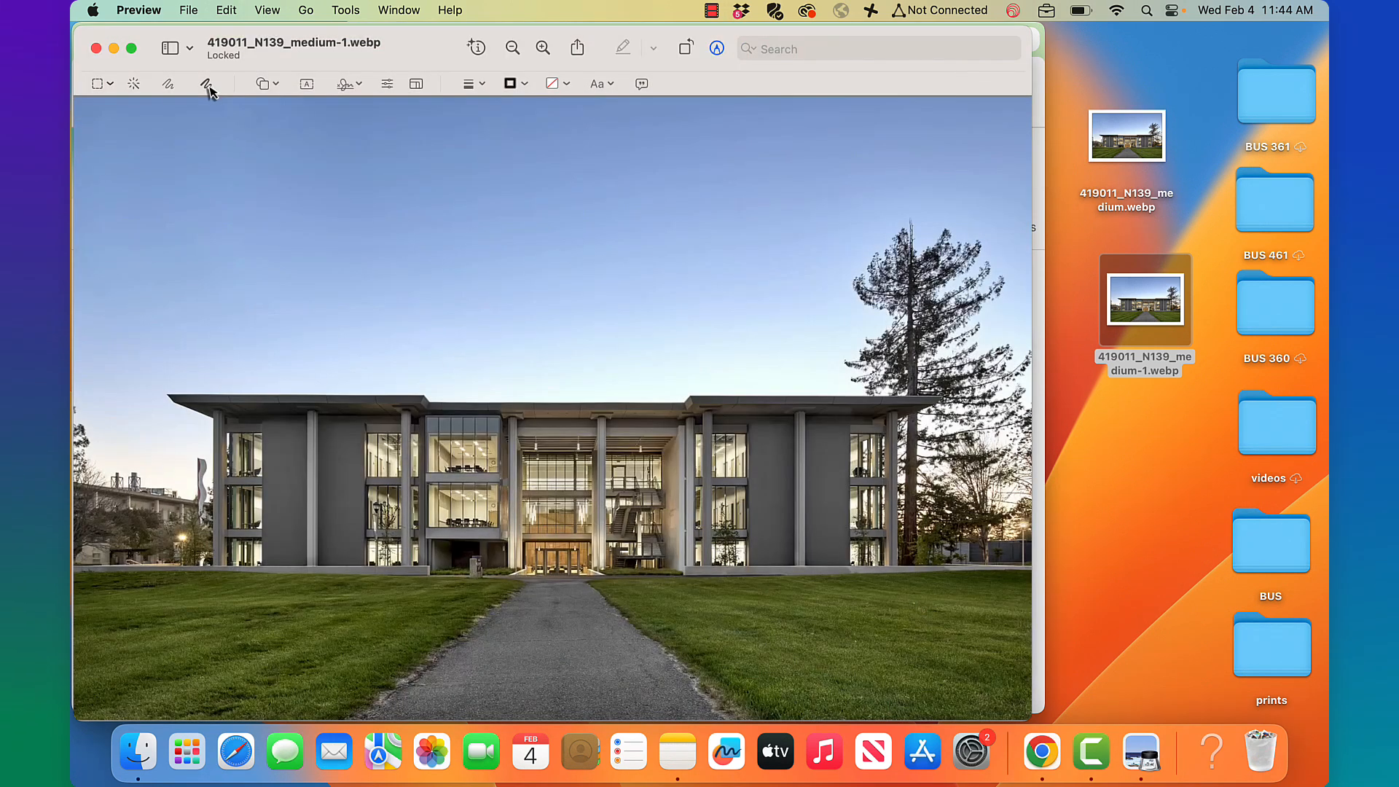
click(138, 9)
click(161, 190)
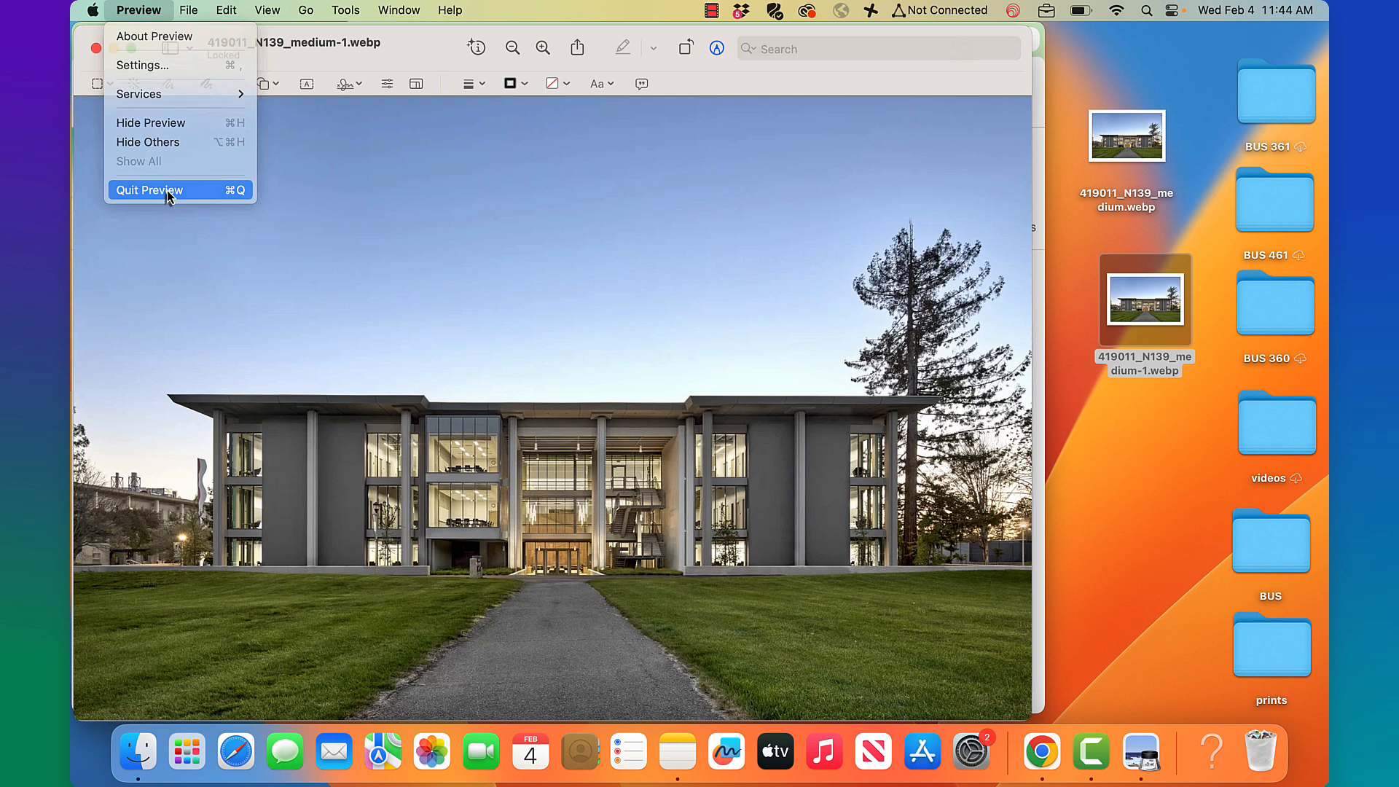
Place the desktop file 419011_N139_medium-1.webp on the blank Adobe Express page and enlarge it until it covers the whole page.
click(266, 49)
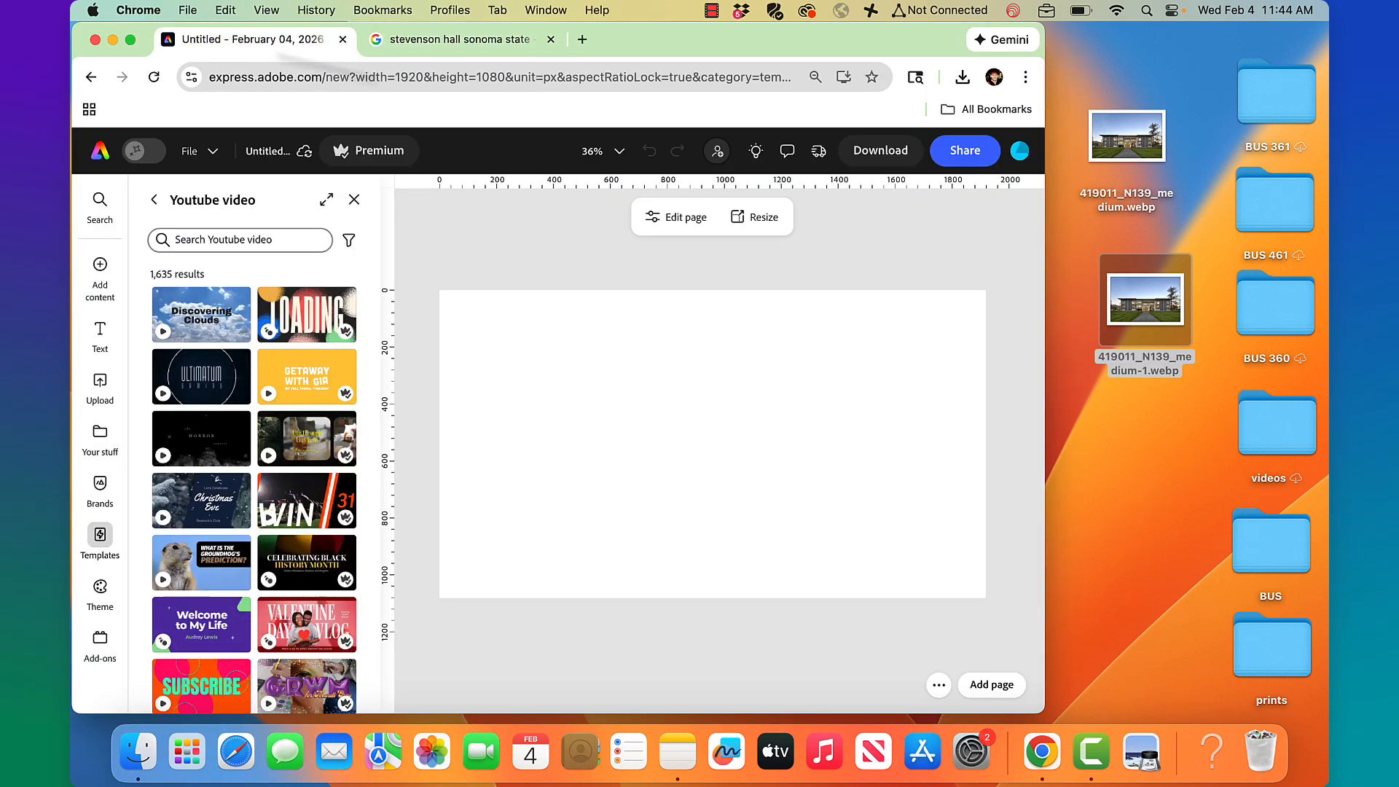
drag(1131, 321, 724, 434)
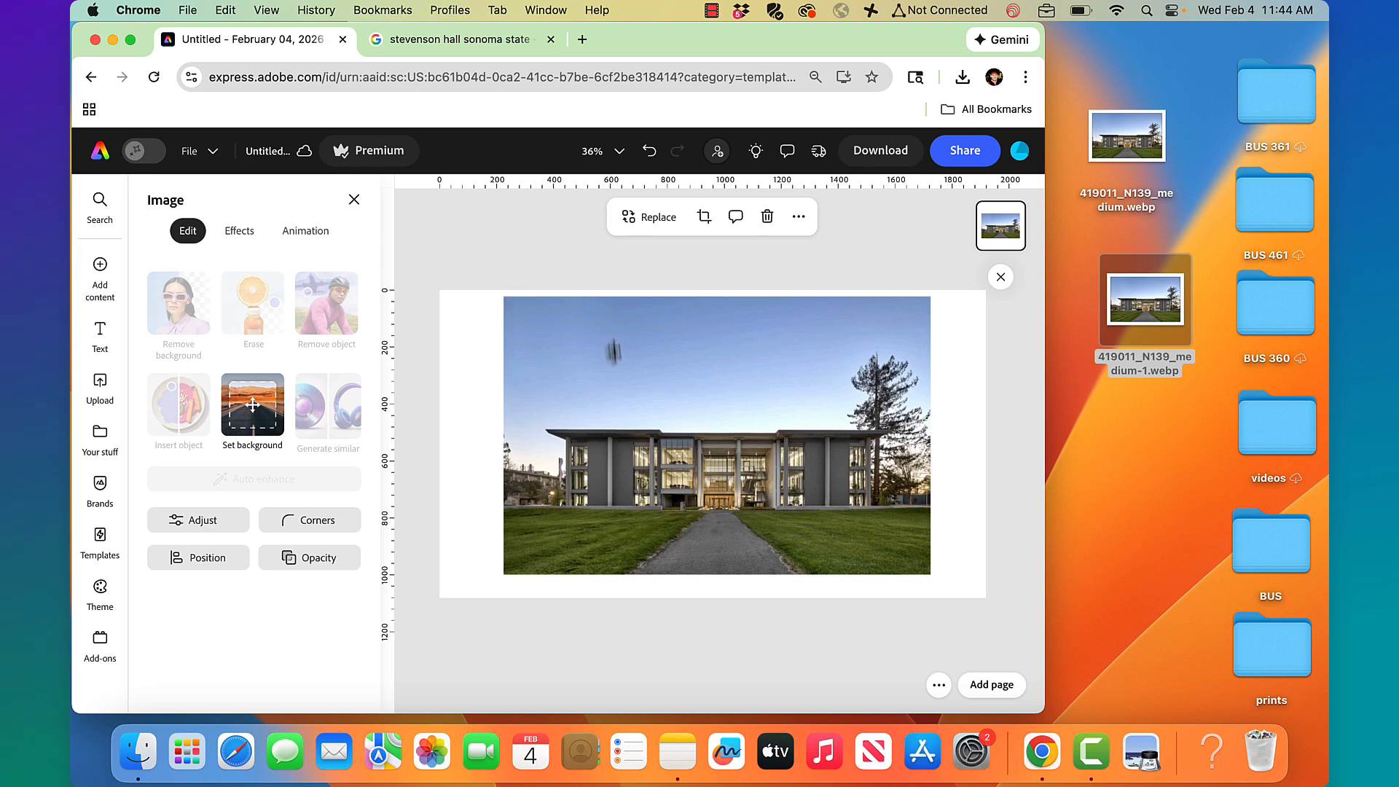
drag(616, 357, 611, 365)
drag(499, 583, 415, 666)
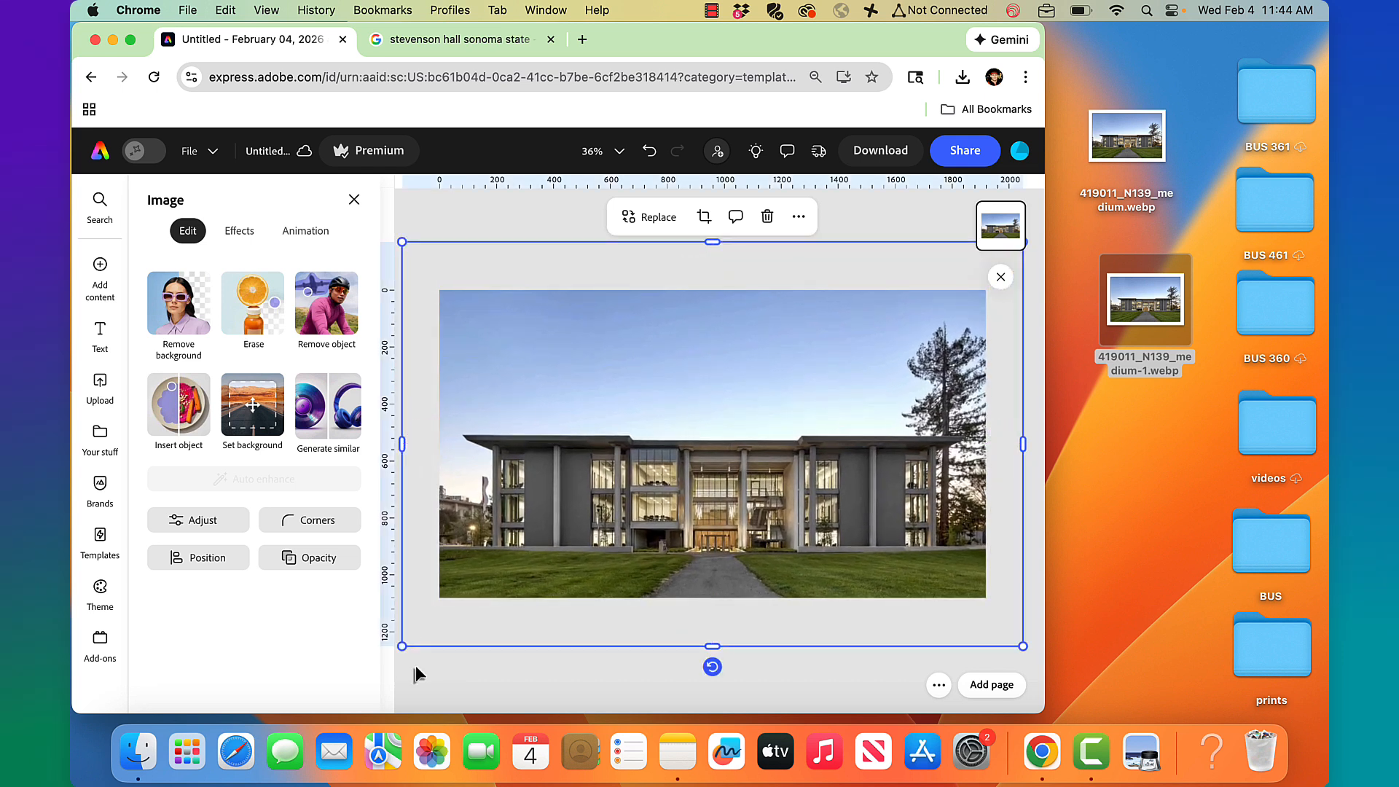
click(556, 219)
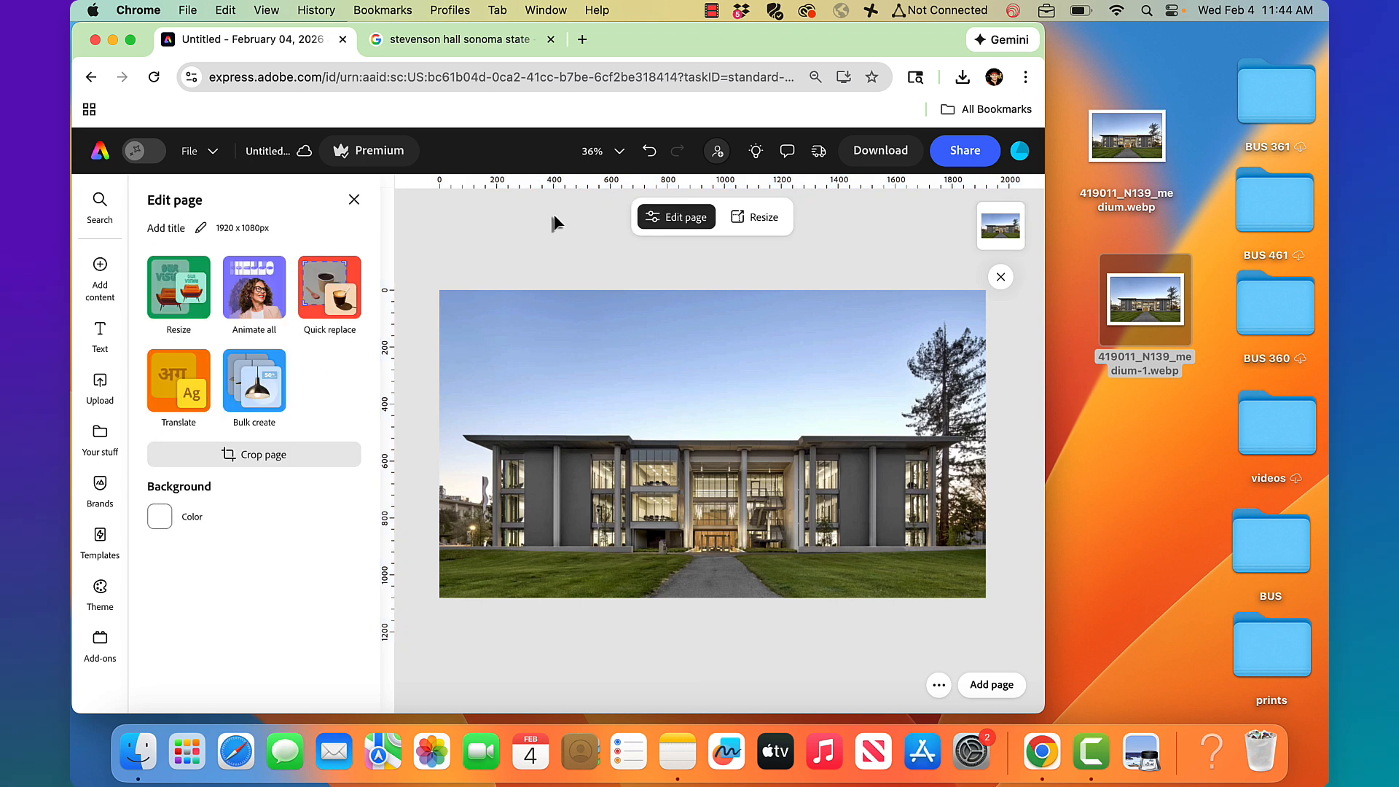
Duplicate the building photo layer.
click(1002, 228)
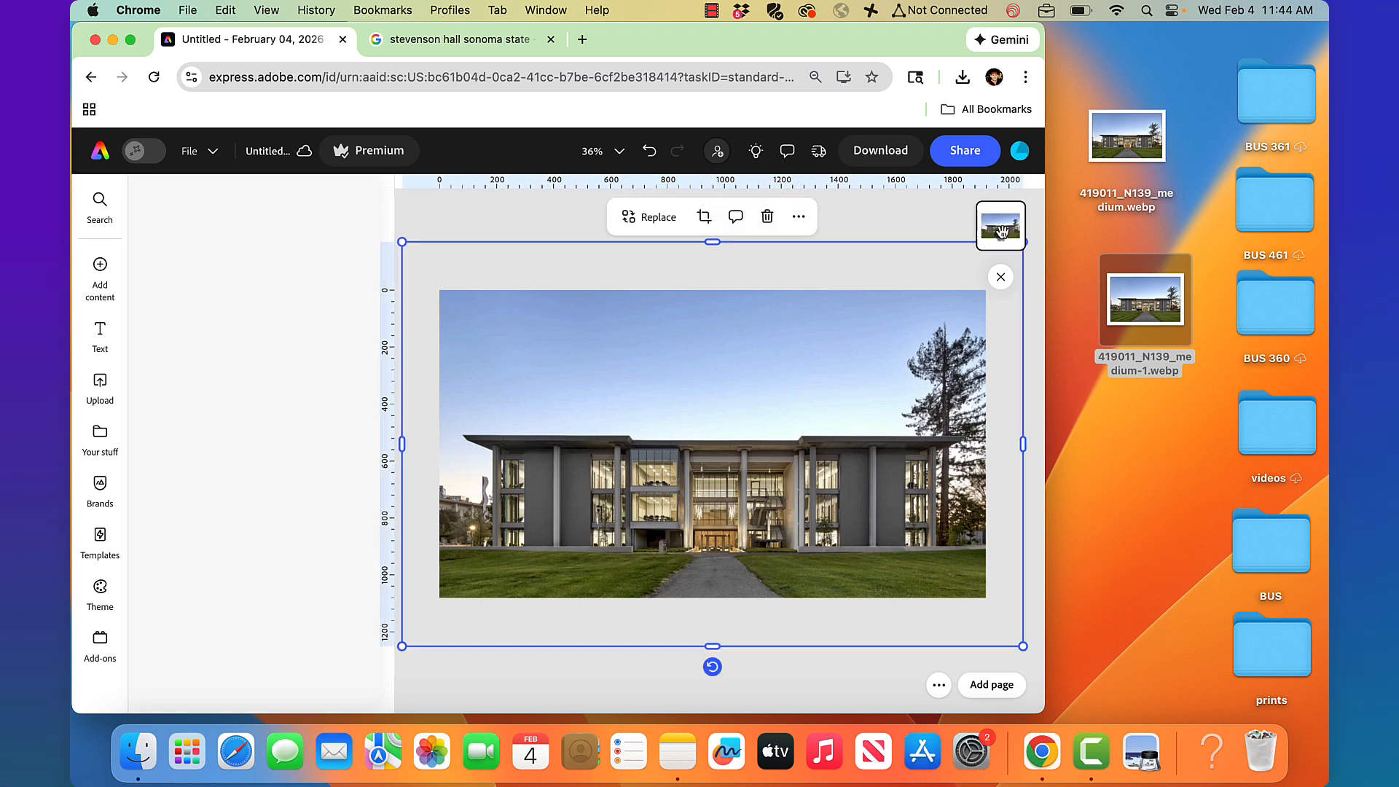
click(800, 219)
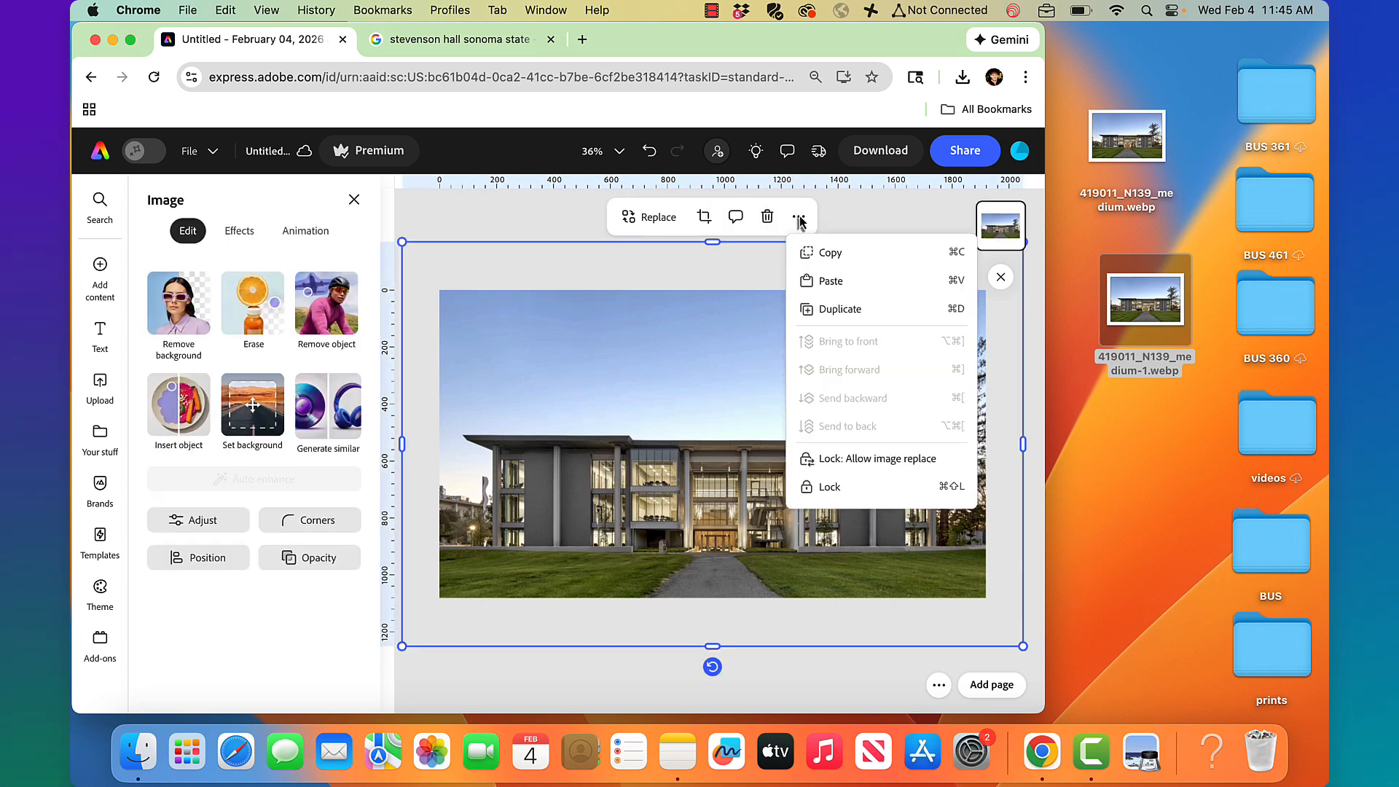
click(826, 310)
Select both copies of the building photo and align them by their top and left edges.
drag(497, 237, 583, 338)
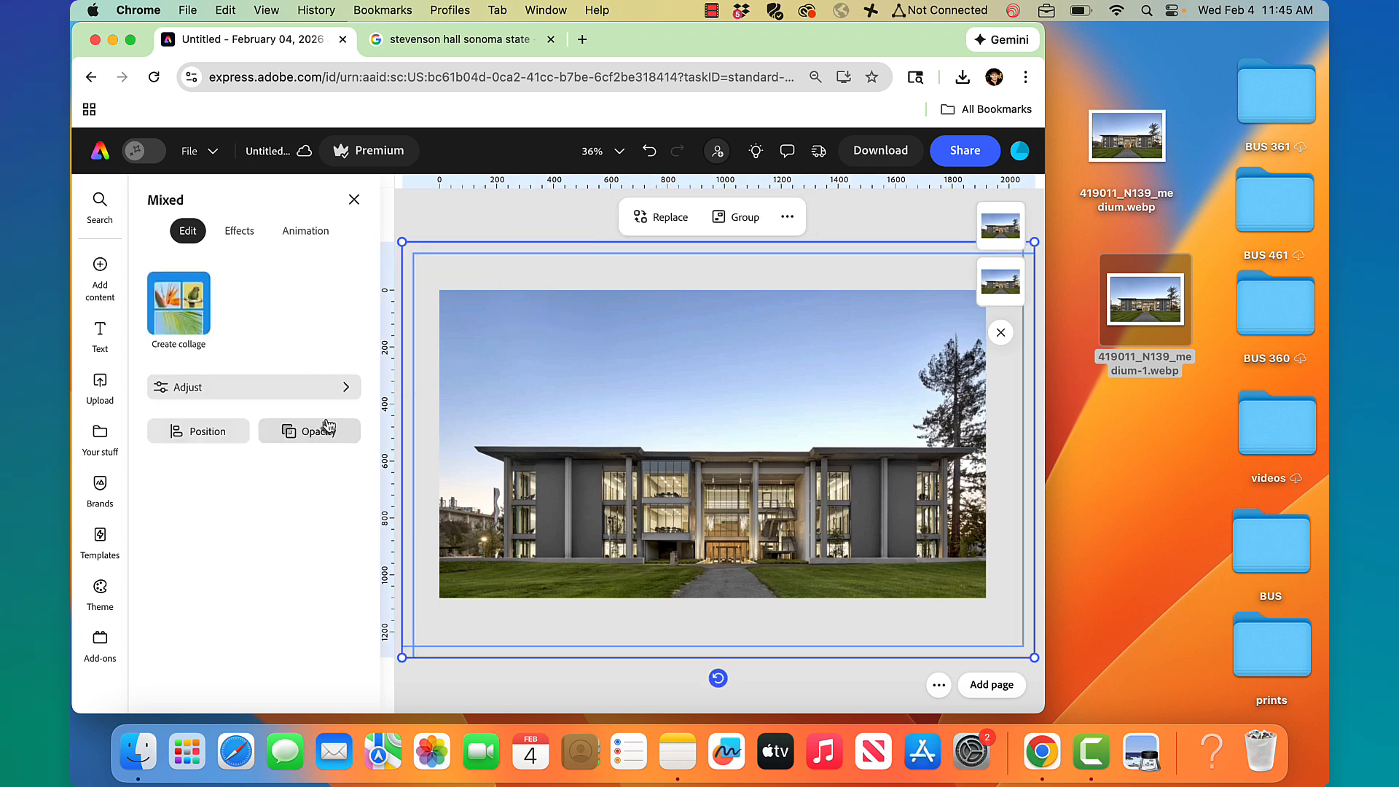
click(230, 433)
click(198, 506)
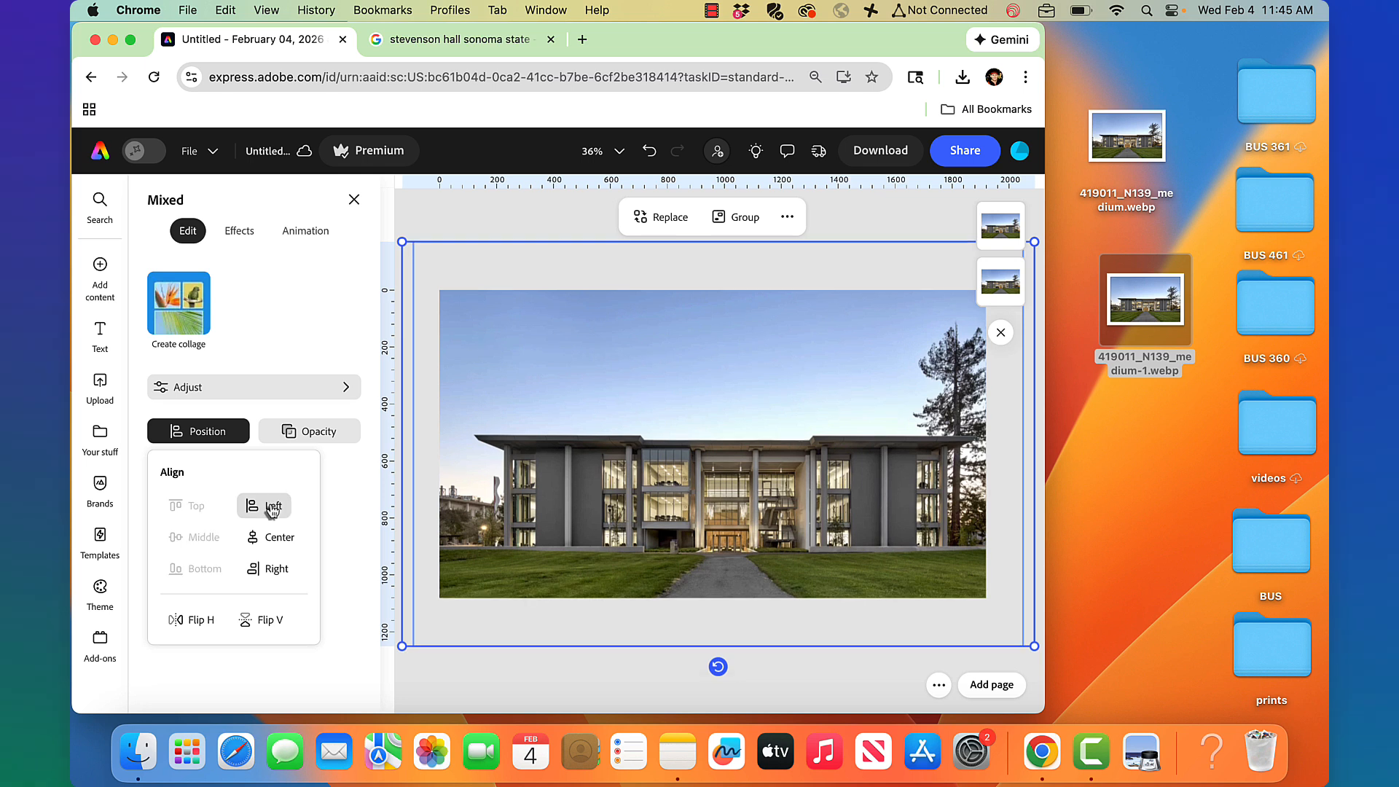
click(271, 508)
click(509, 217)
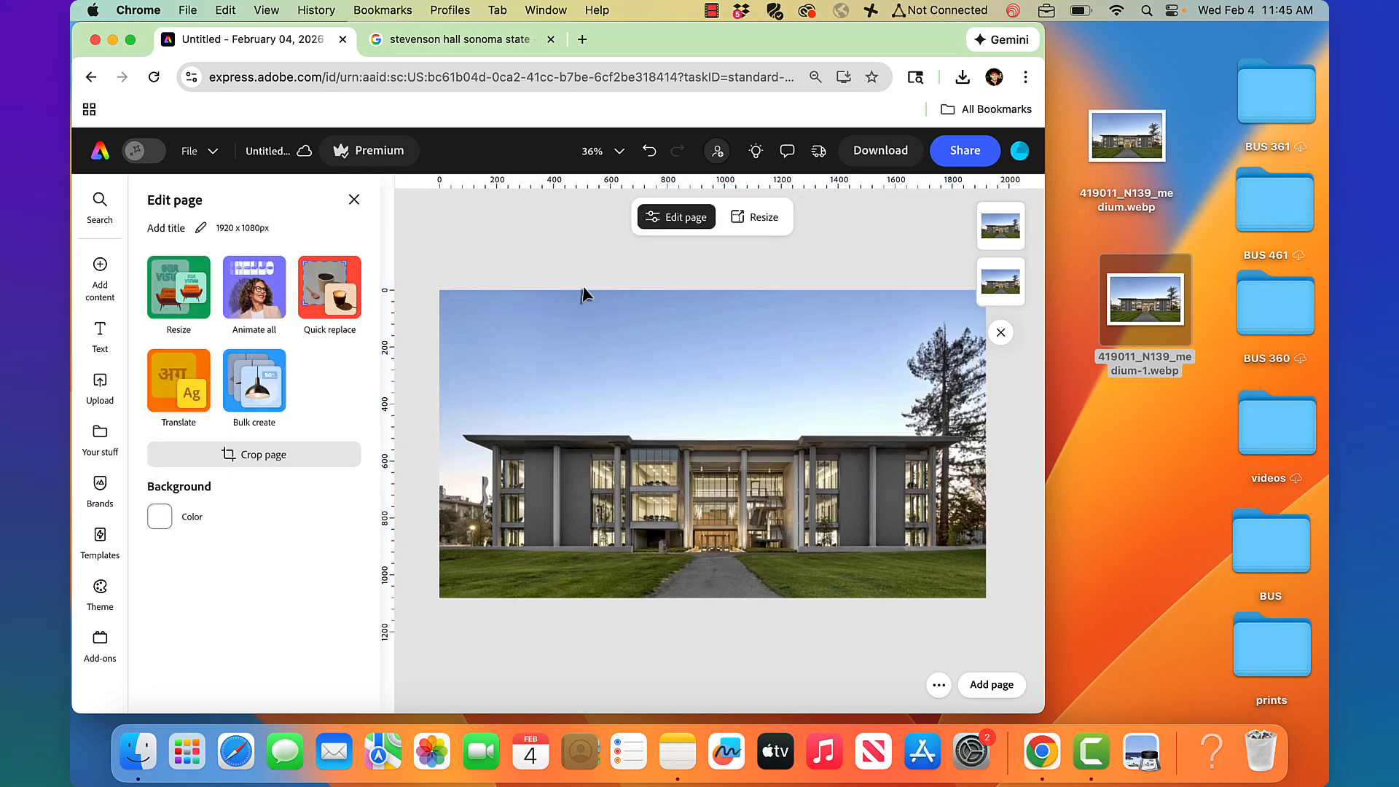
Remove the background from the upper copy of the photo, keeping only the building.
click(735, 366)
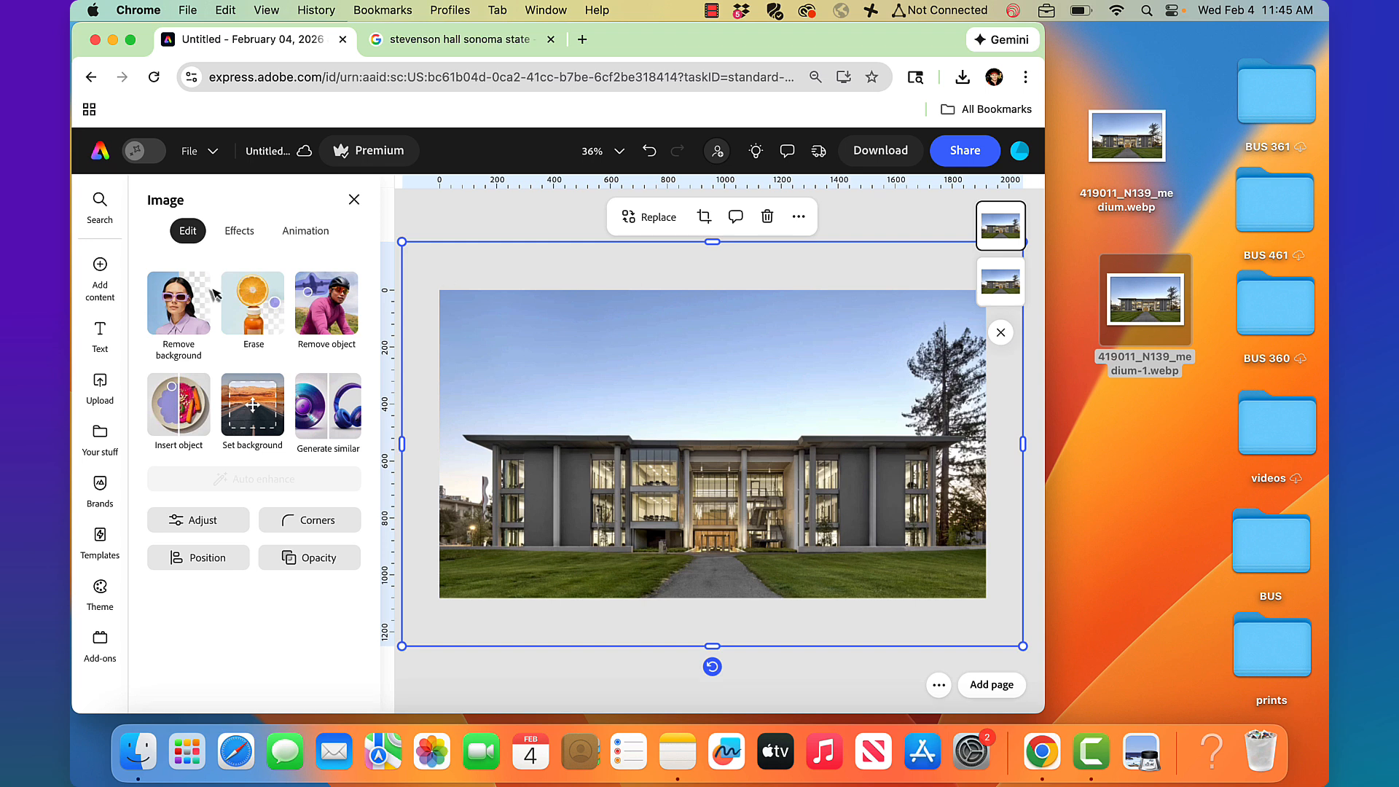
click(187, 315)
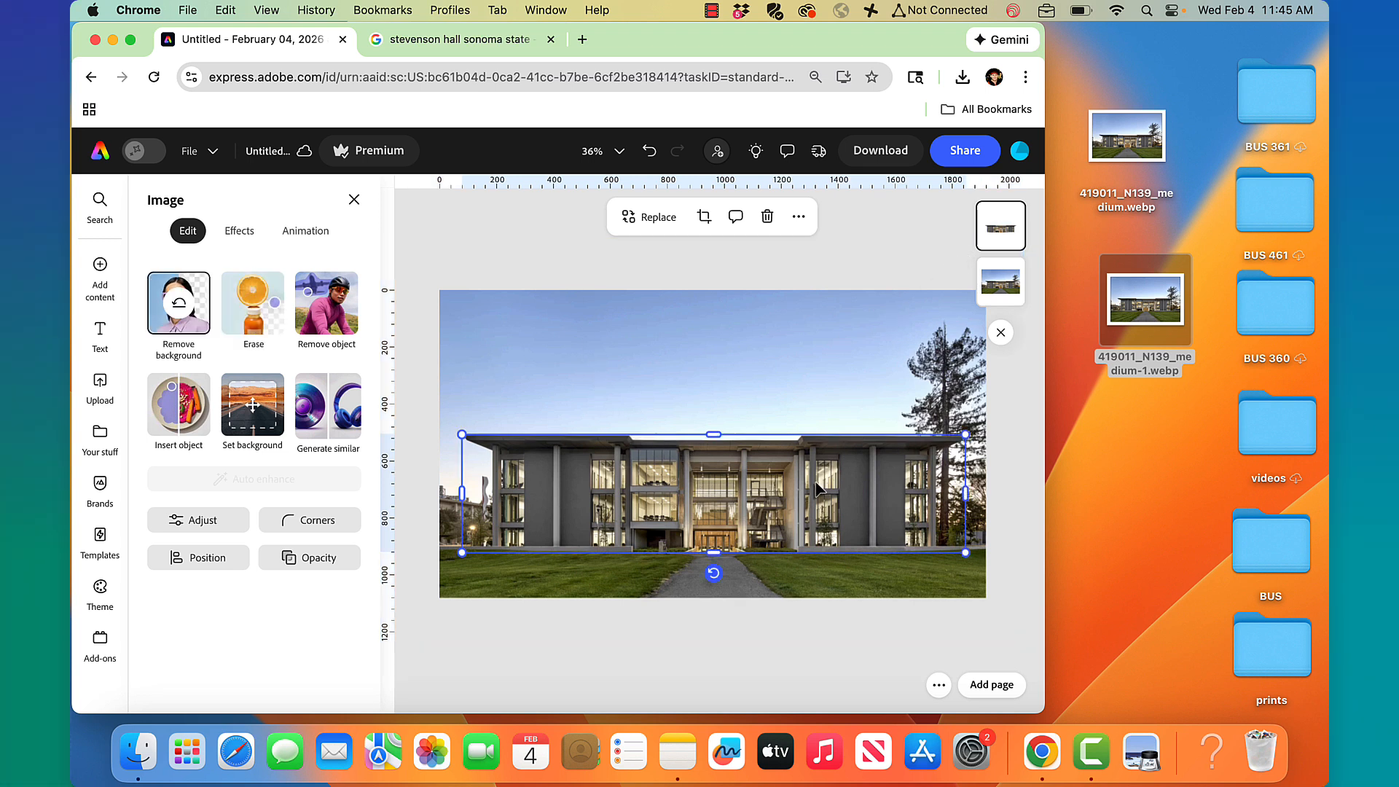
click(873, 222)
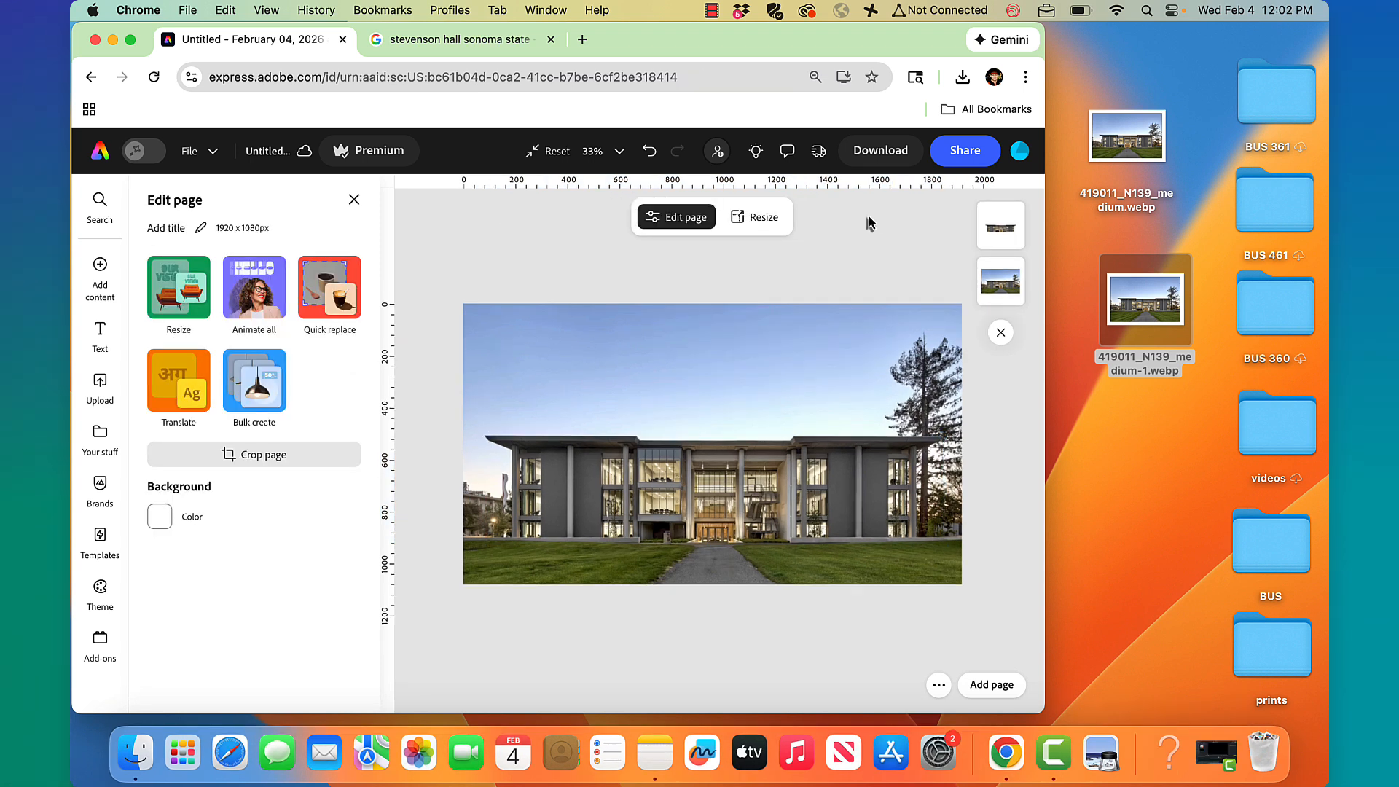
Lock the full background photo layer and check that the building cutout above it can still be selected.
click(1003, 295)
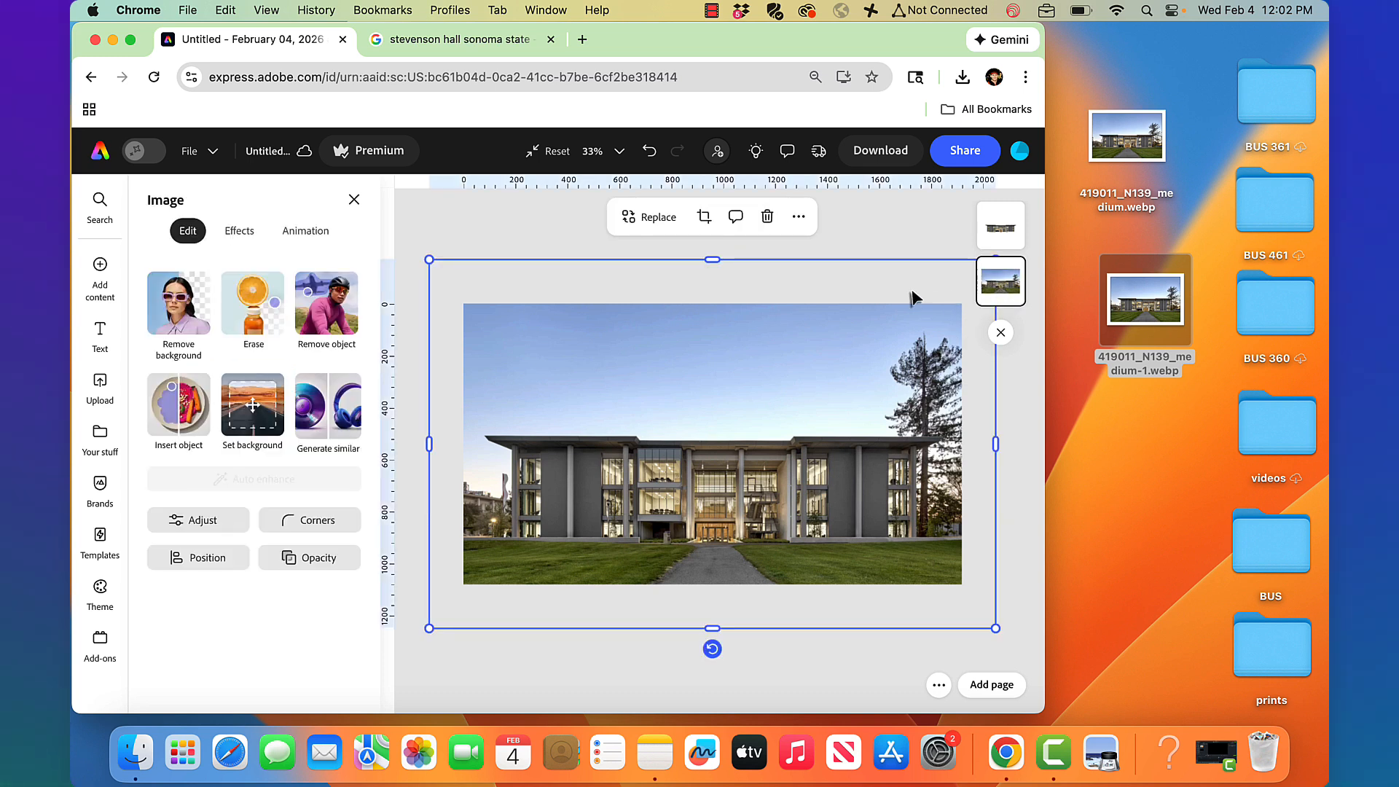
click(798, 217)
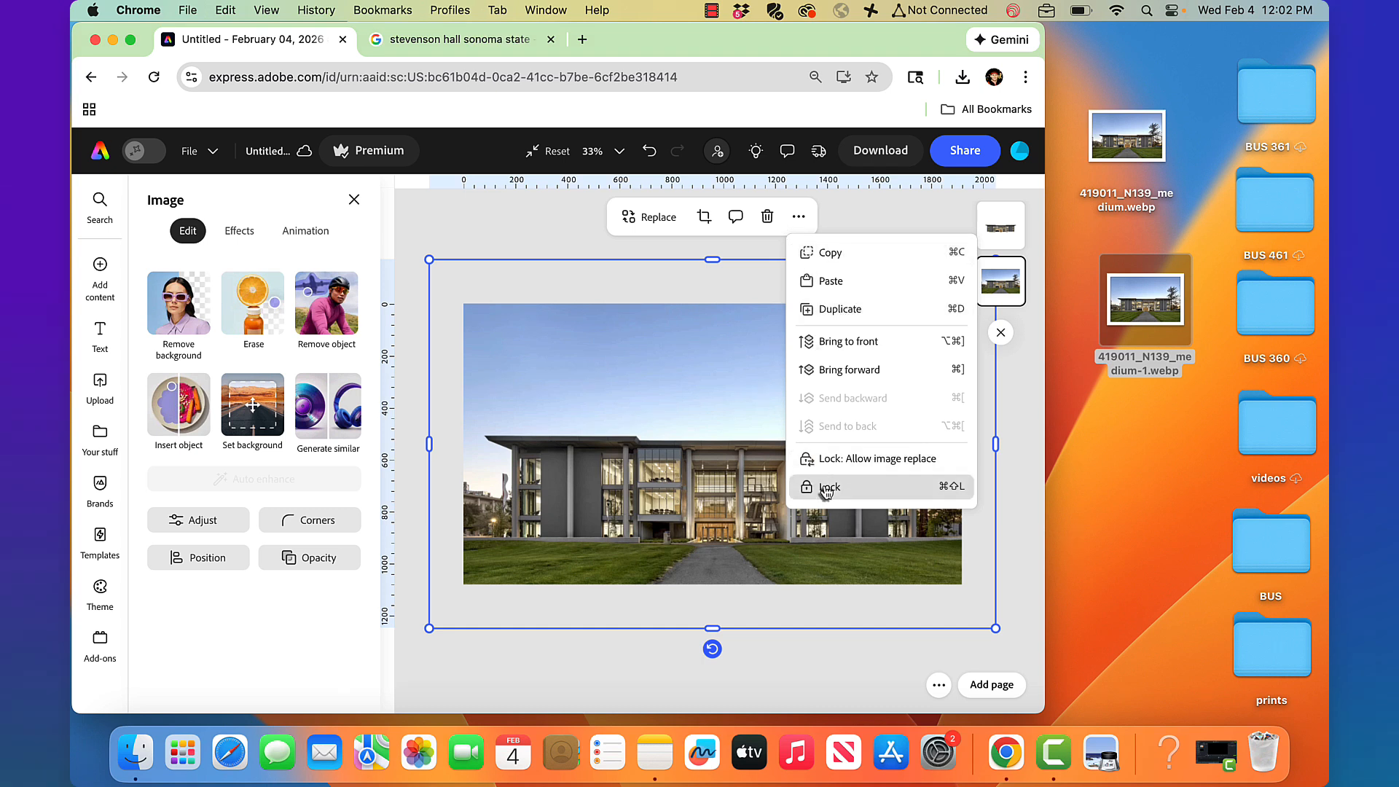
click(826, 488)
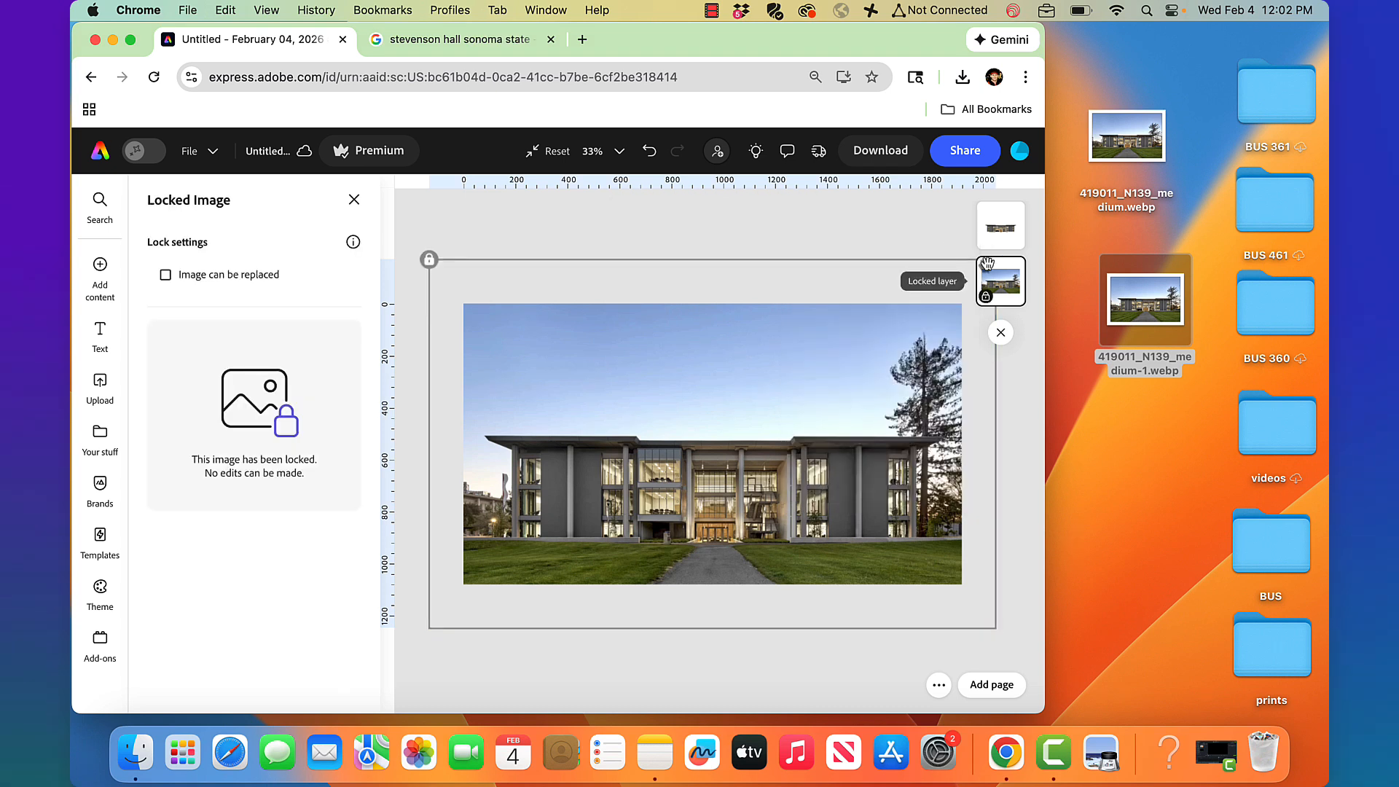
click(873, 226)
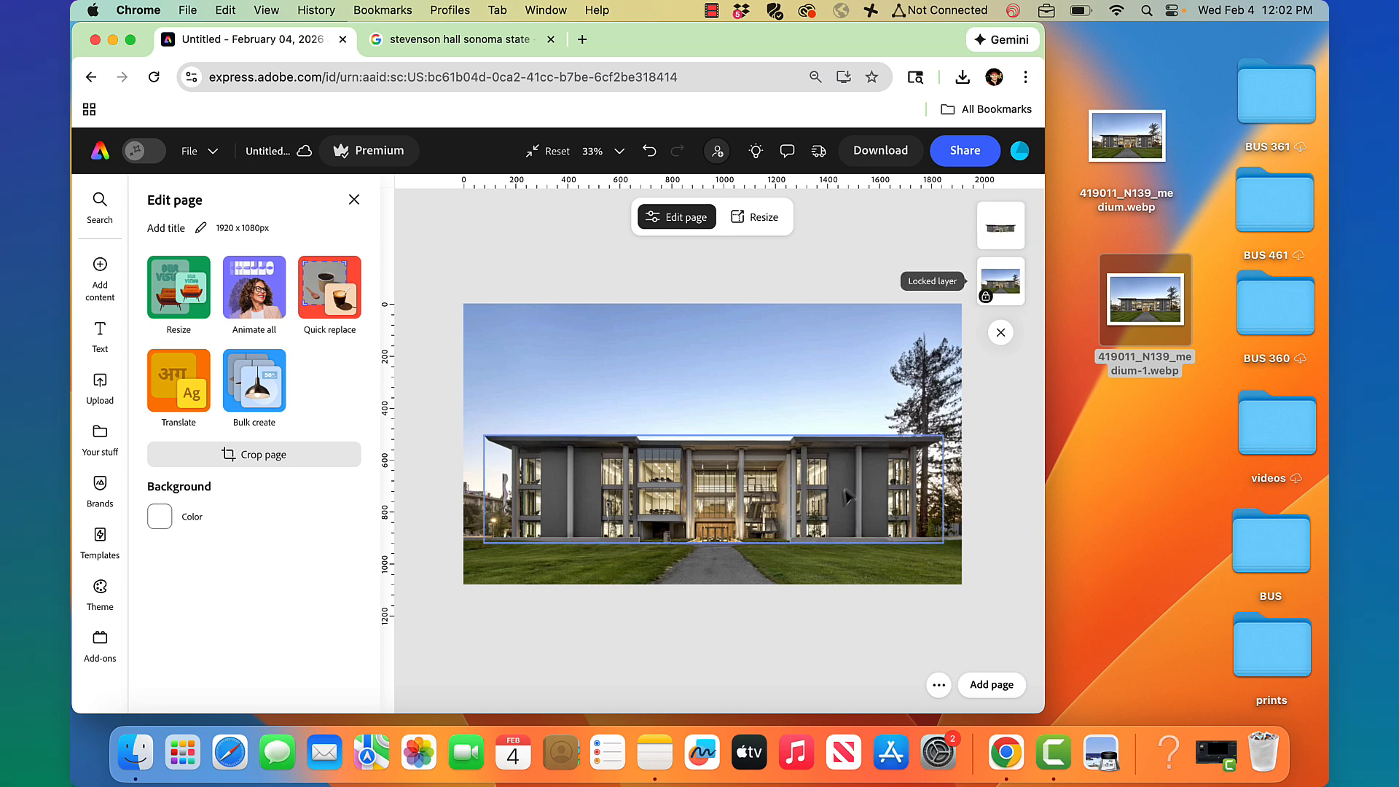
click(845, 497)
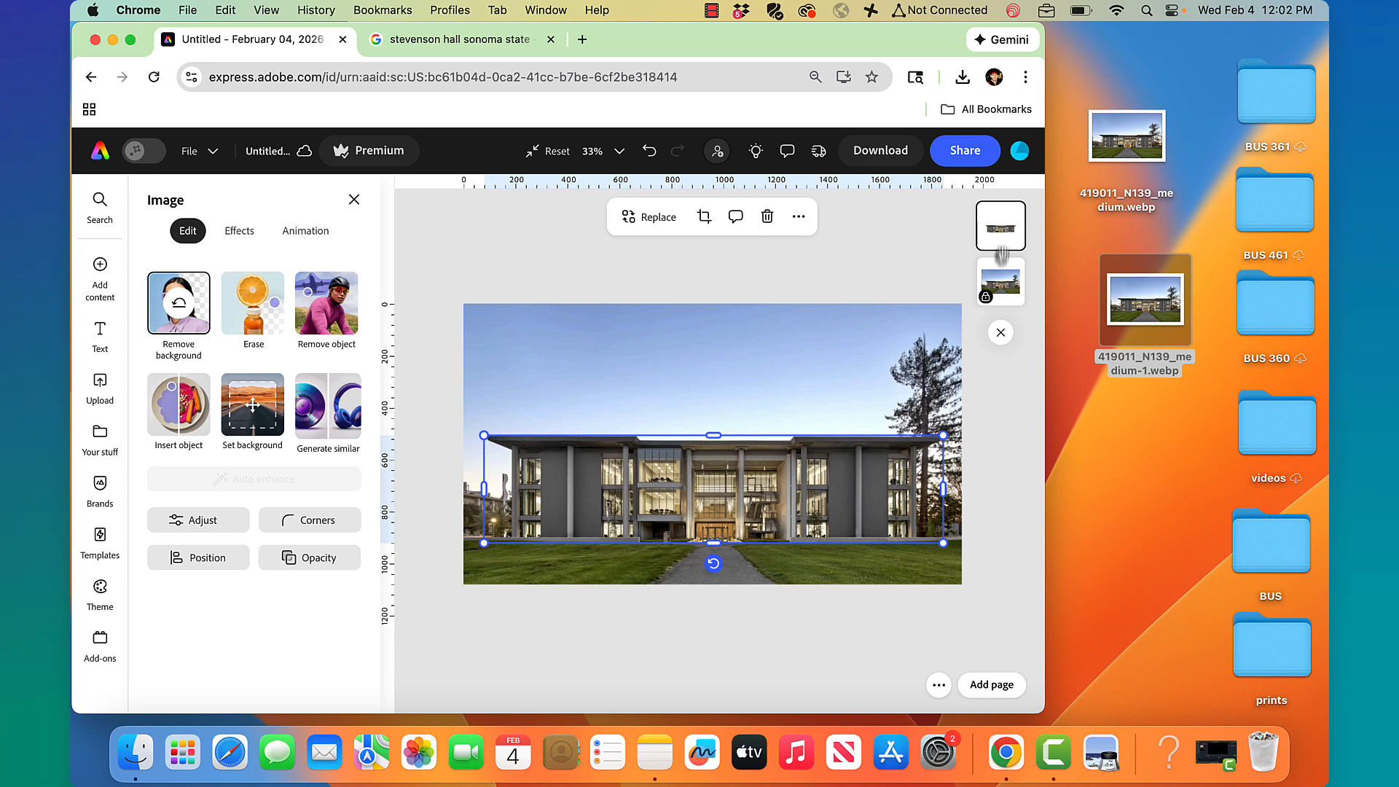
click(919, 251)
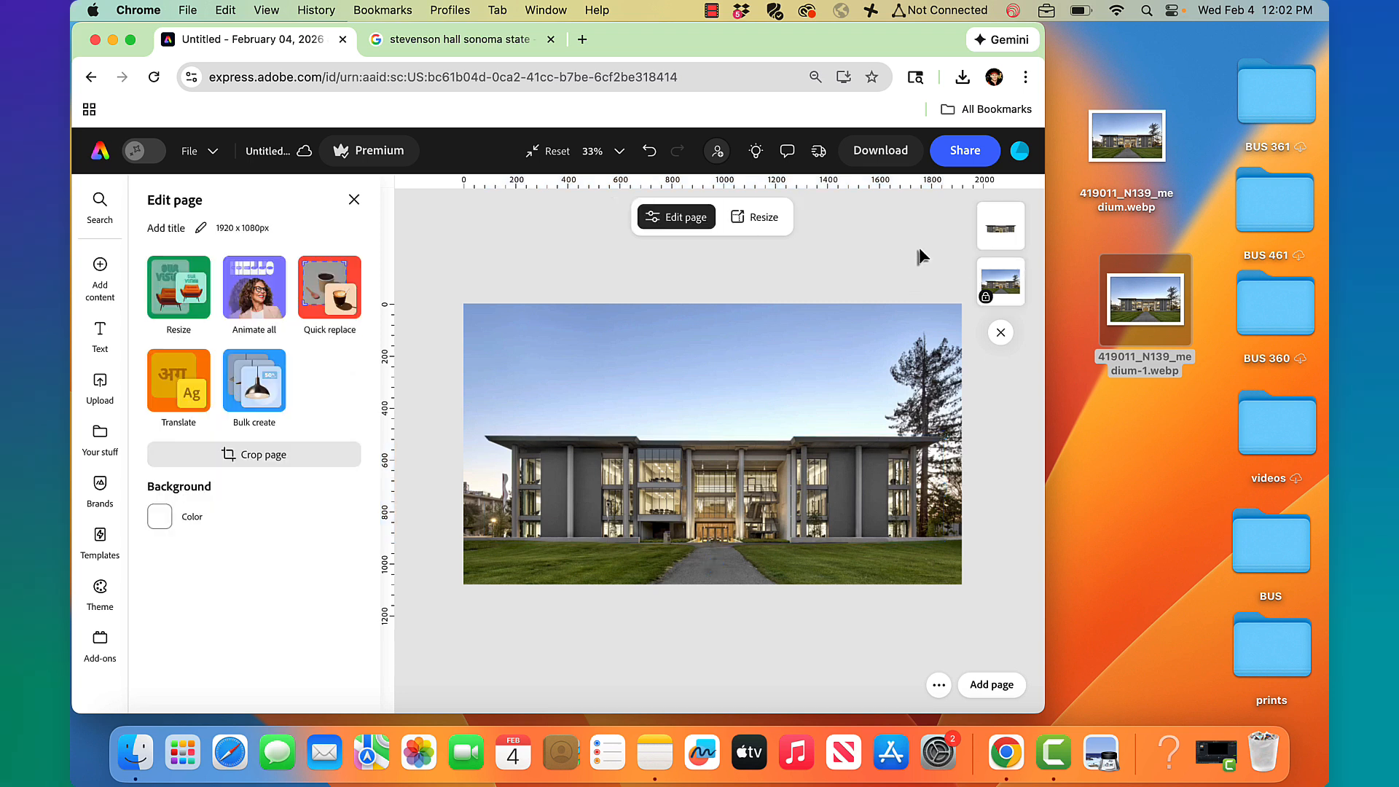
Add a new text box in the Anton font and set its text color to white.
click(98, 330)
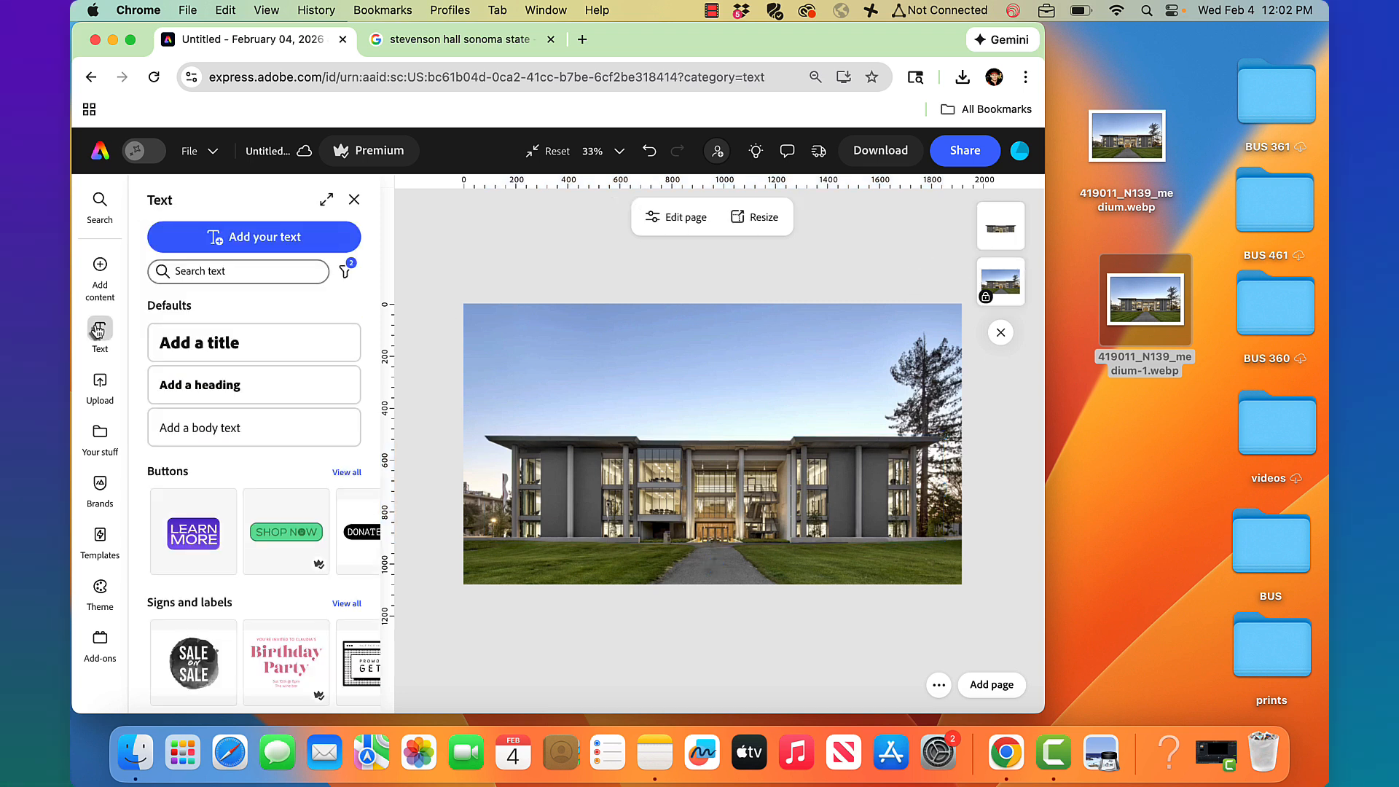
click(271, 240)
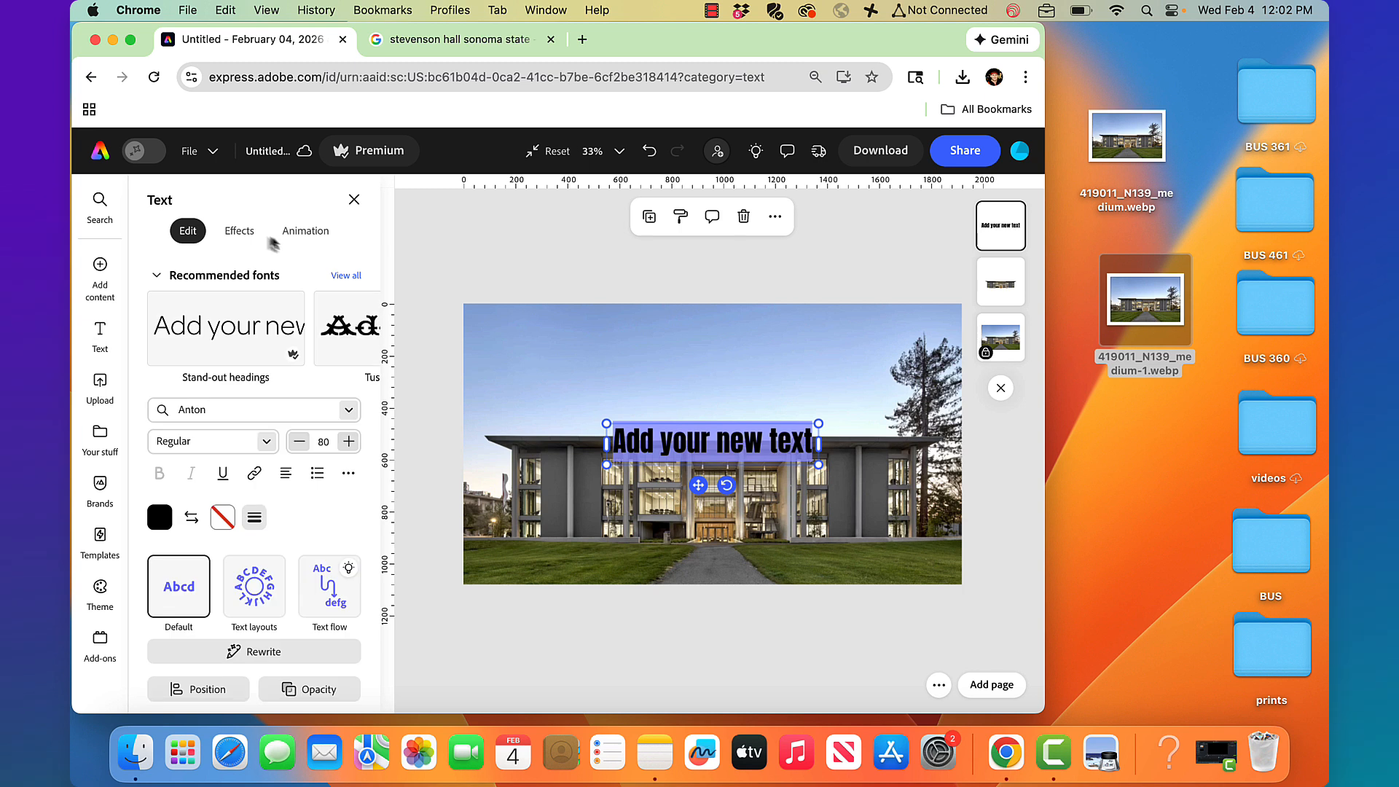
click(219, 411)
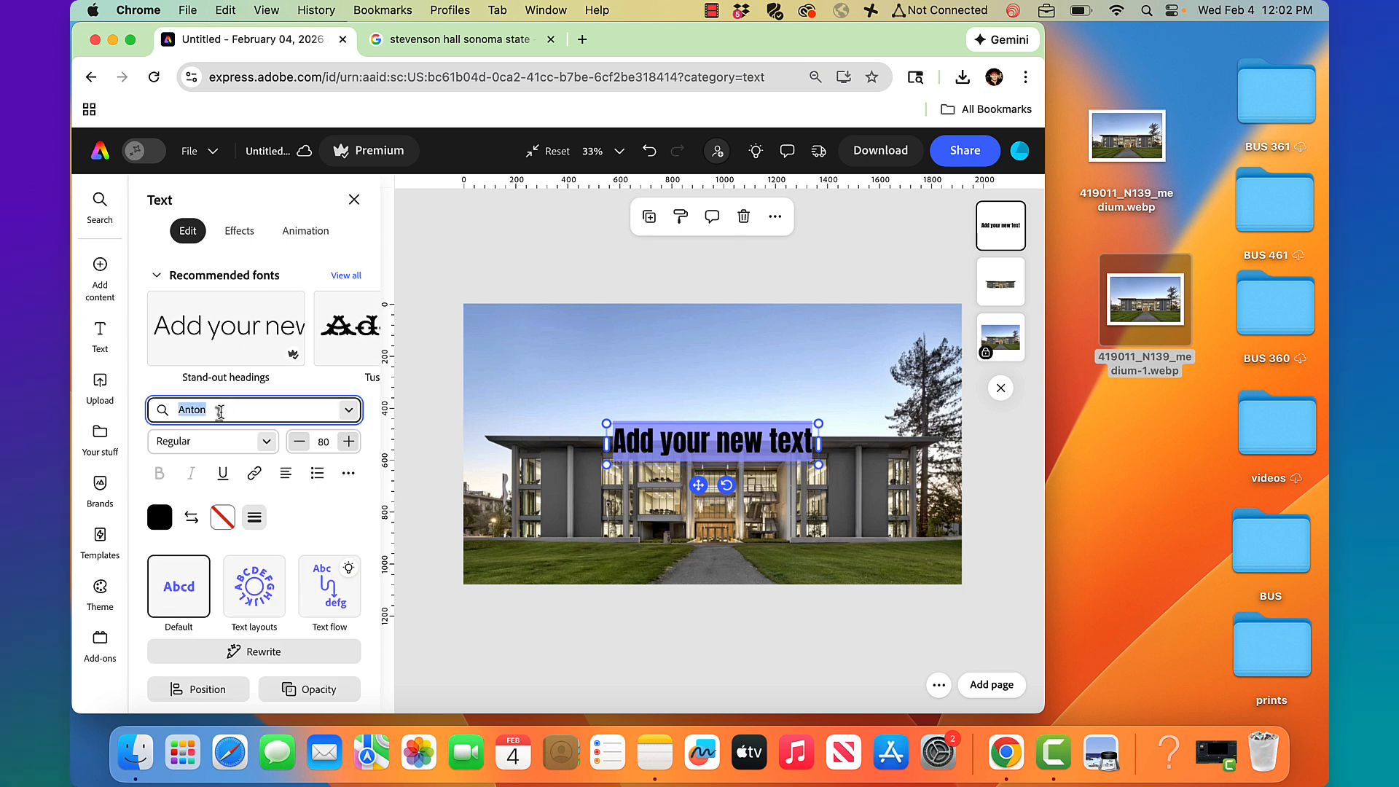
click(161, 516)
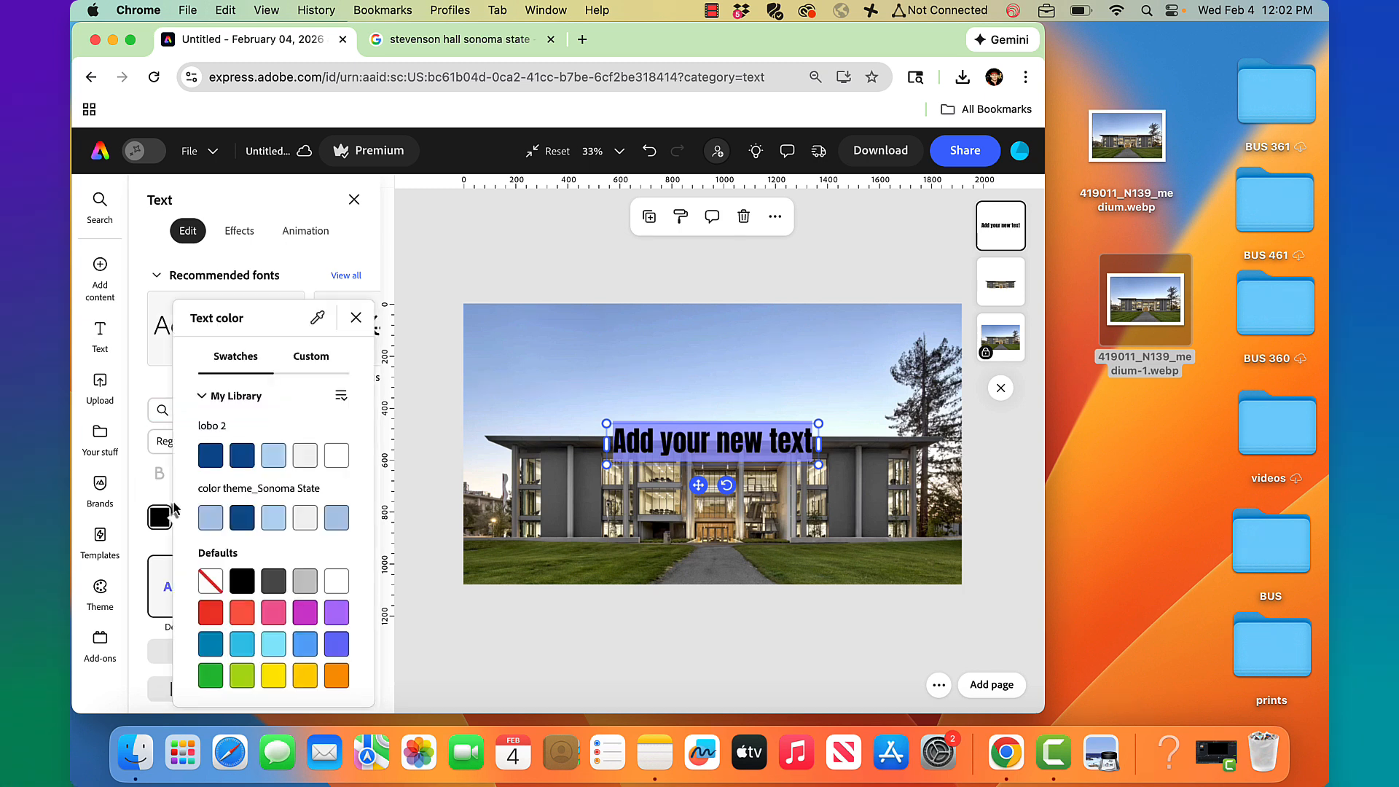
click(336, 583)
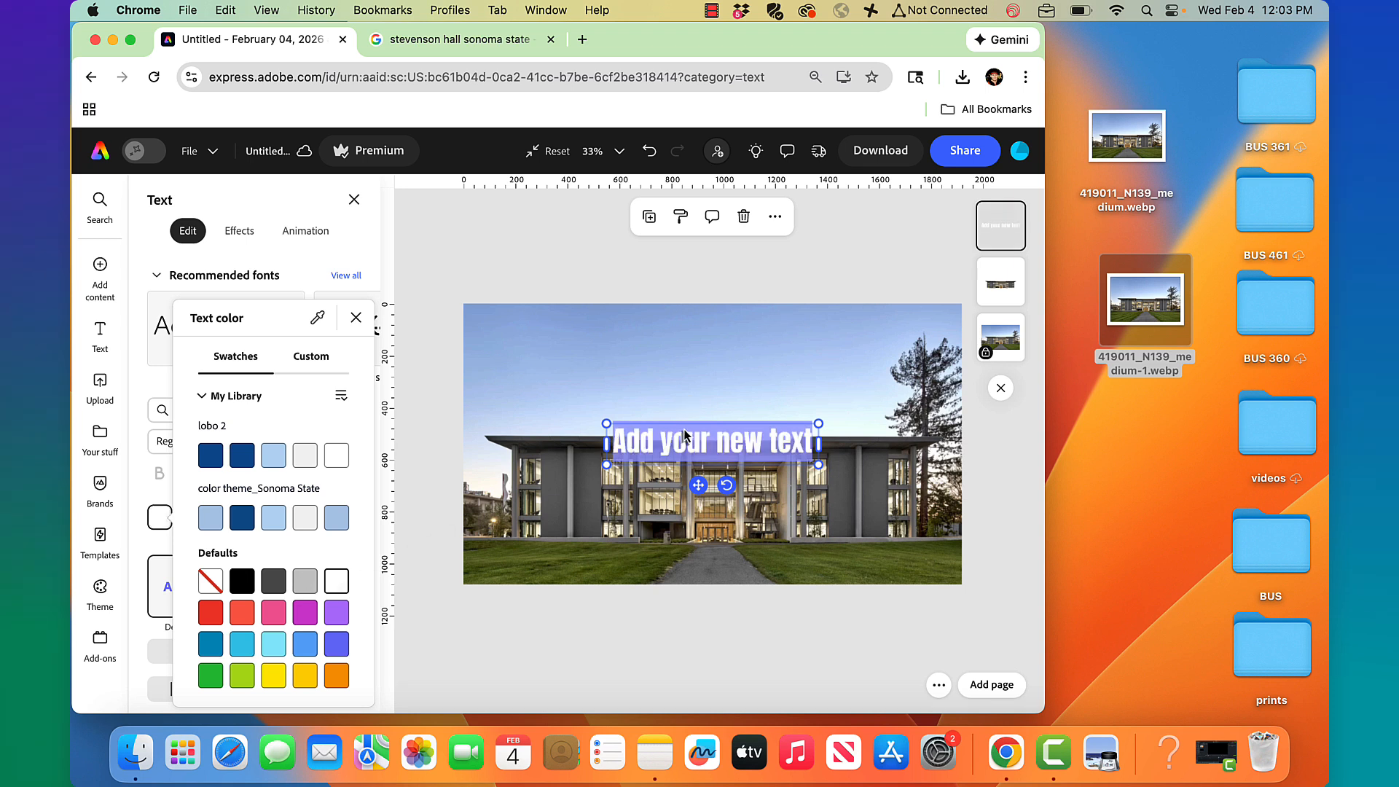
Replace the placeholder text with SONOMA and enlarge it to about size 253.
click(670, 451)
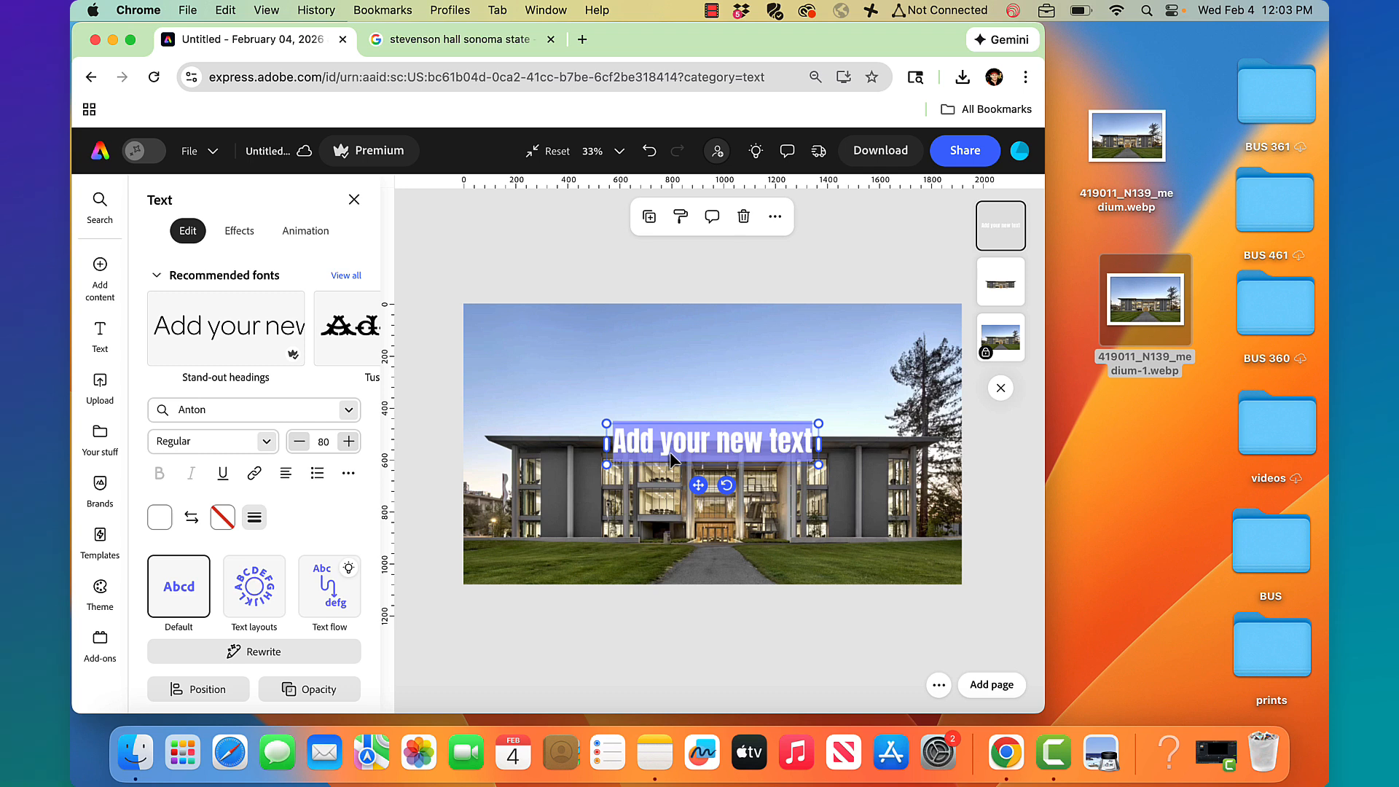
text(SONOPMA)
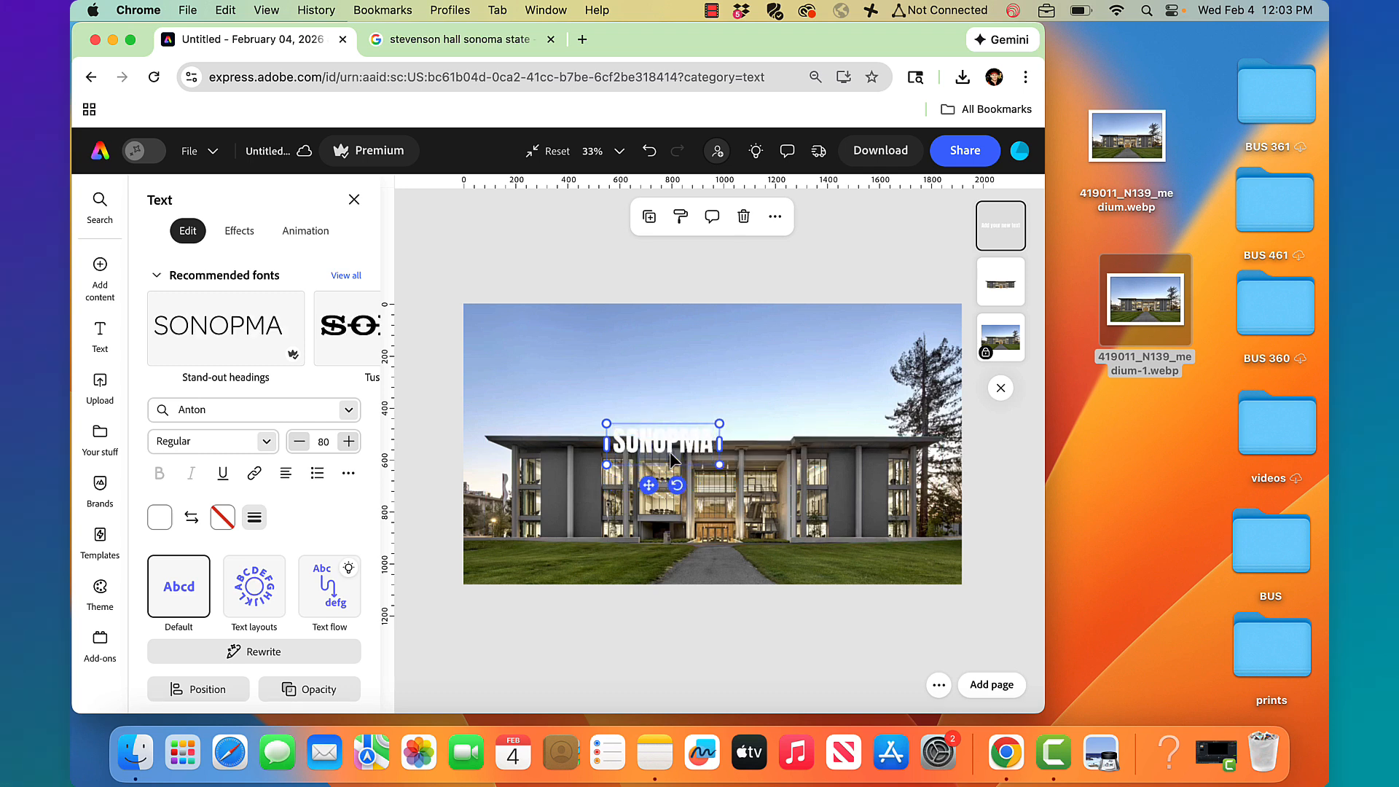
drag(718, 422, 909, 274)
double_click(821, 391)
click(821, 392)
key(BackSpace)
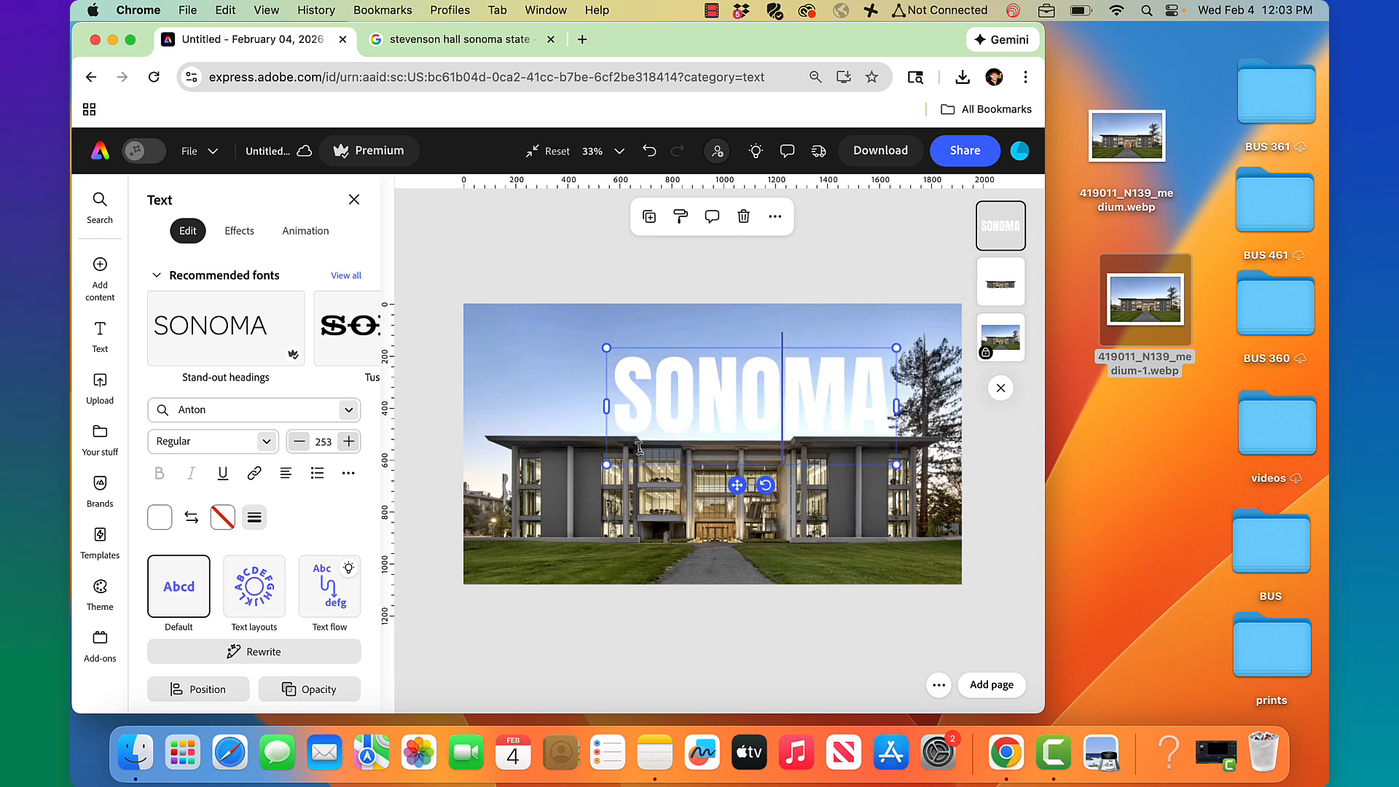
Center the SONOMA text in the sky just above the building and scale it to about size 355.
drag(737, 484, 703, 476)
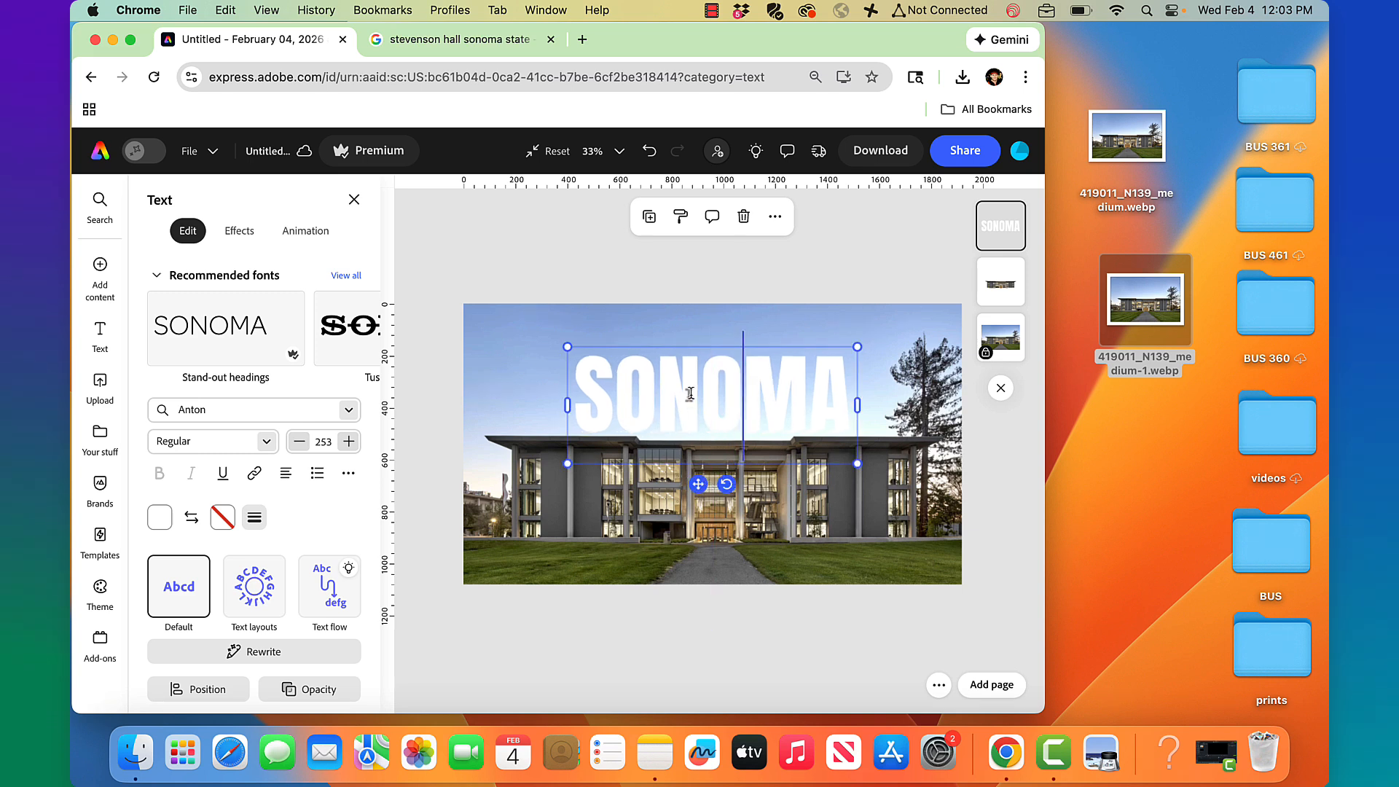
drag(568, 463, 506, 531)
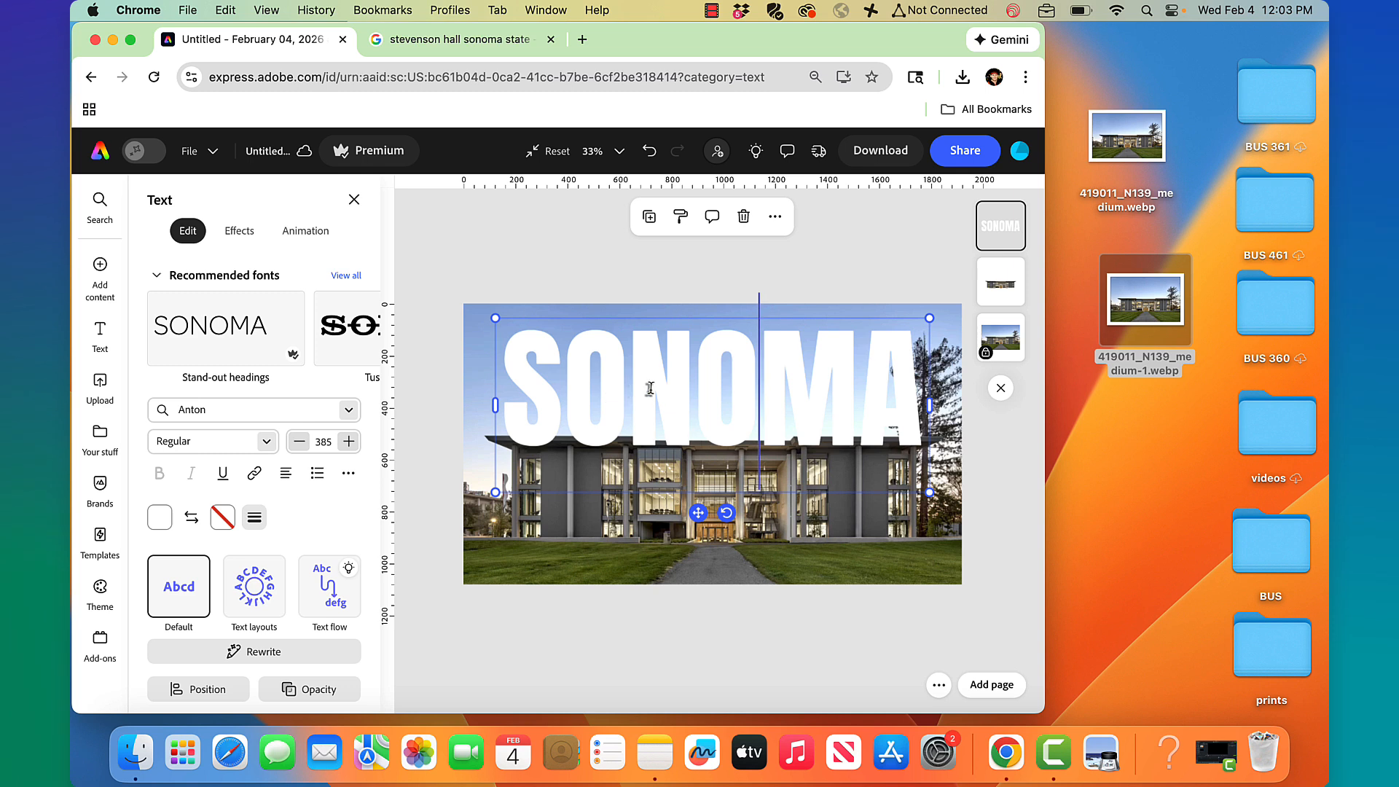
drag(697, 510, 700, 493)
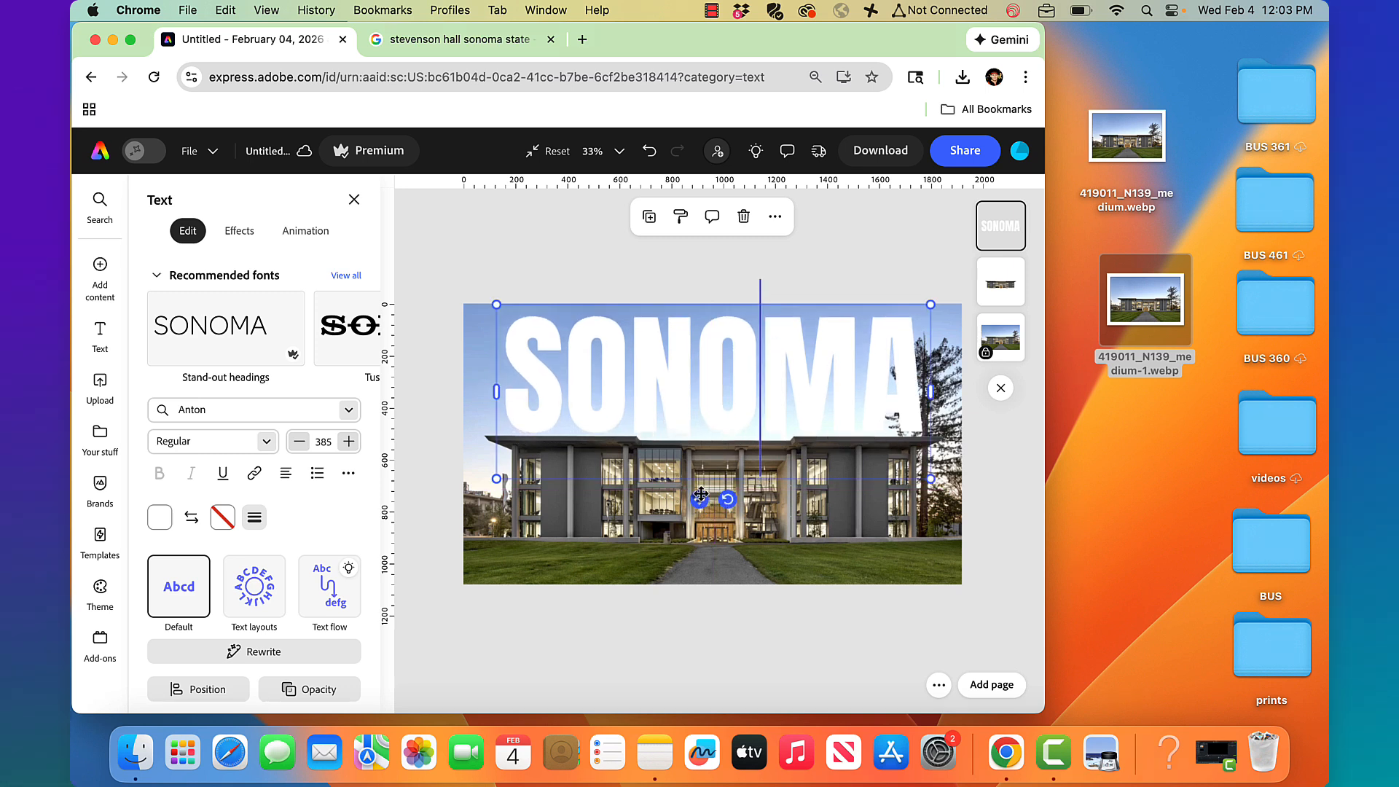
drag(496, 302, 508, 329)
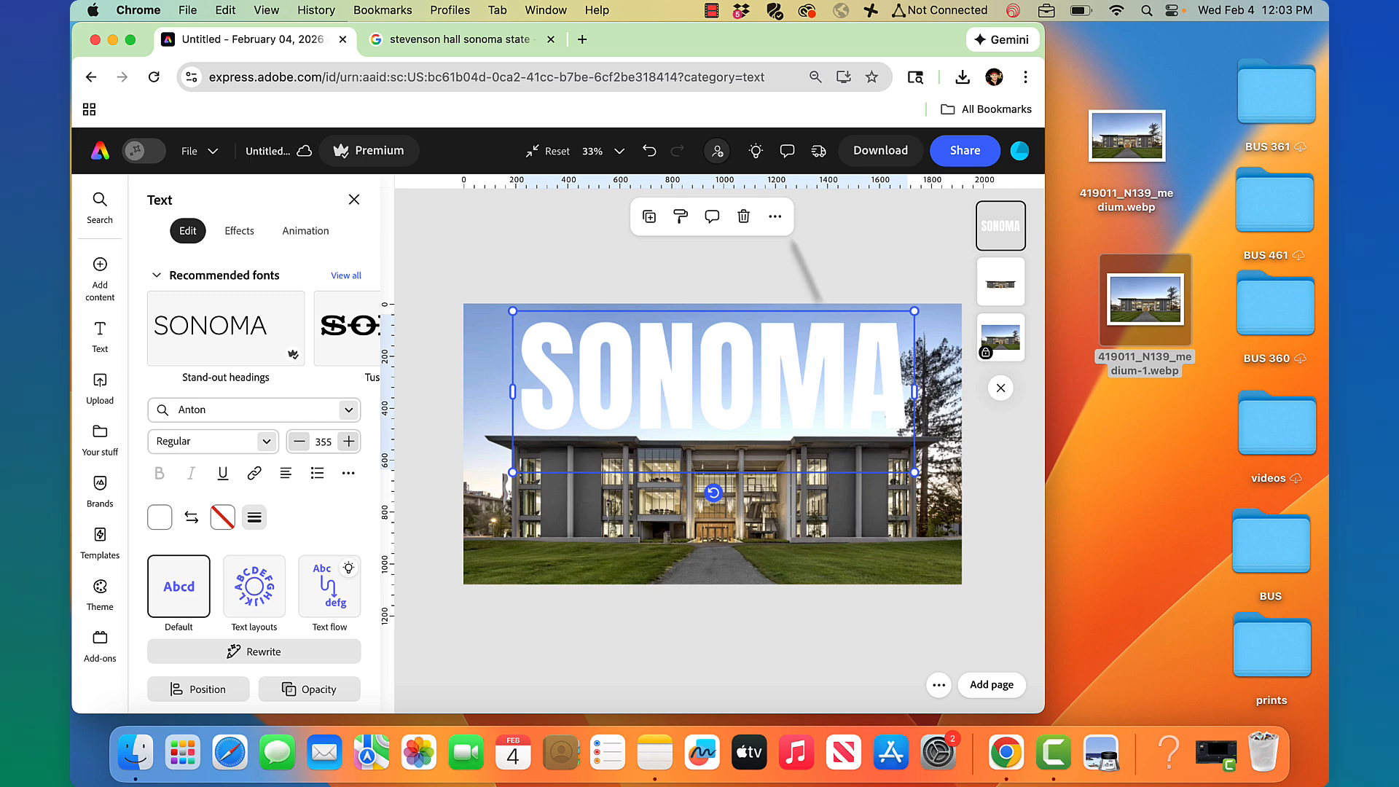
Duplicate the SONOMA text and align both copies by their top and left edges.
click(775, 216)
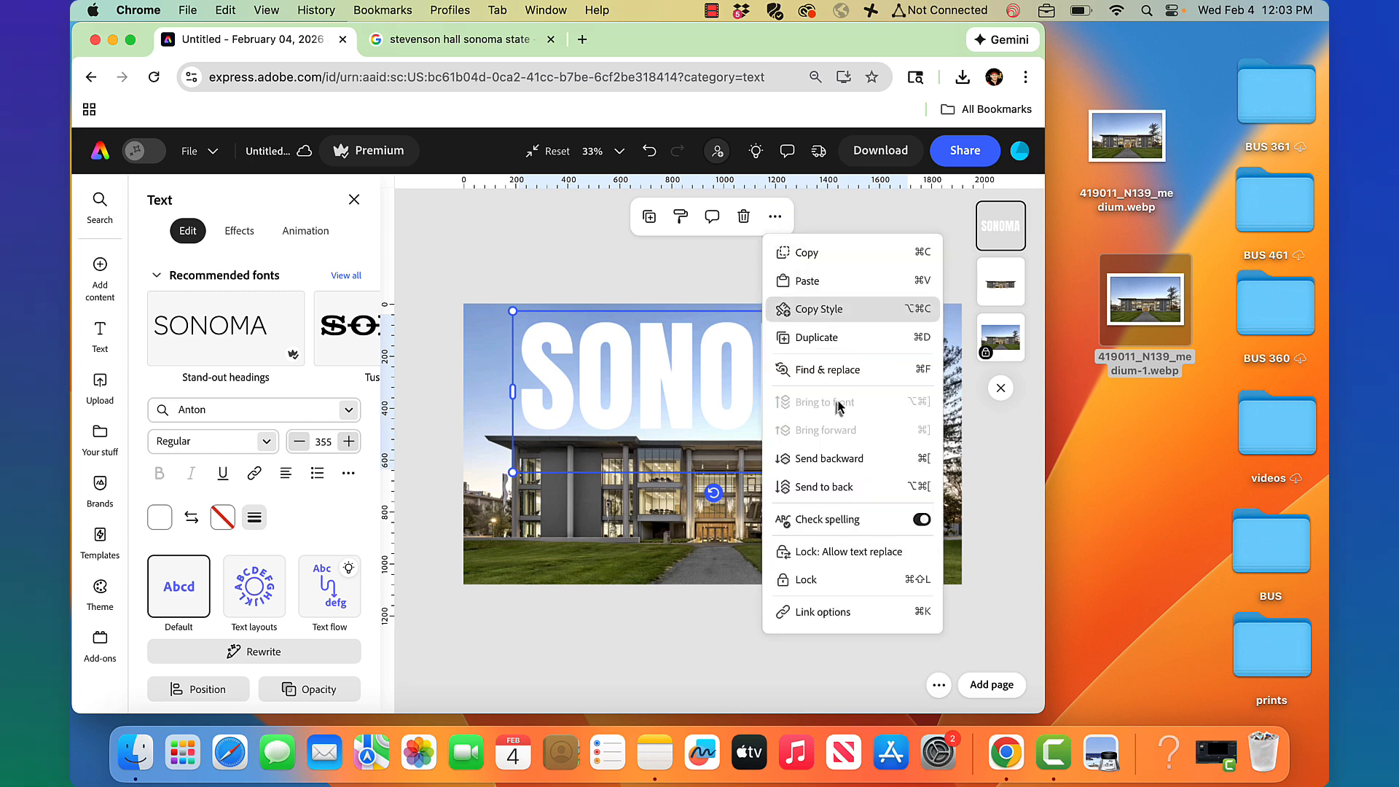
click(837, 348)
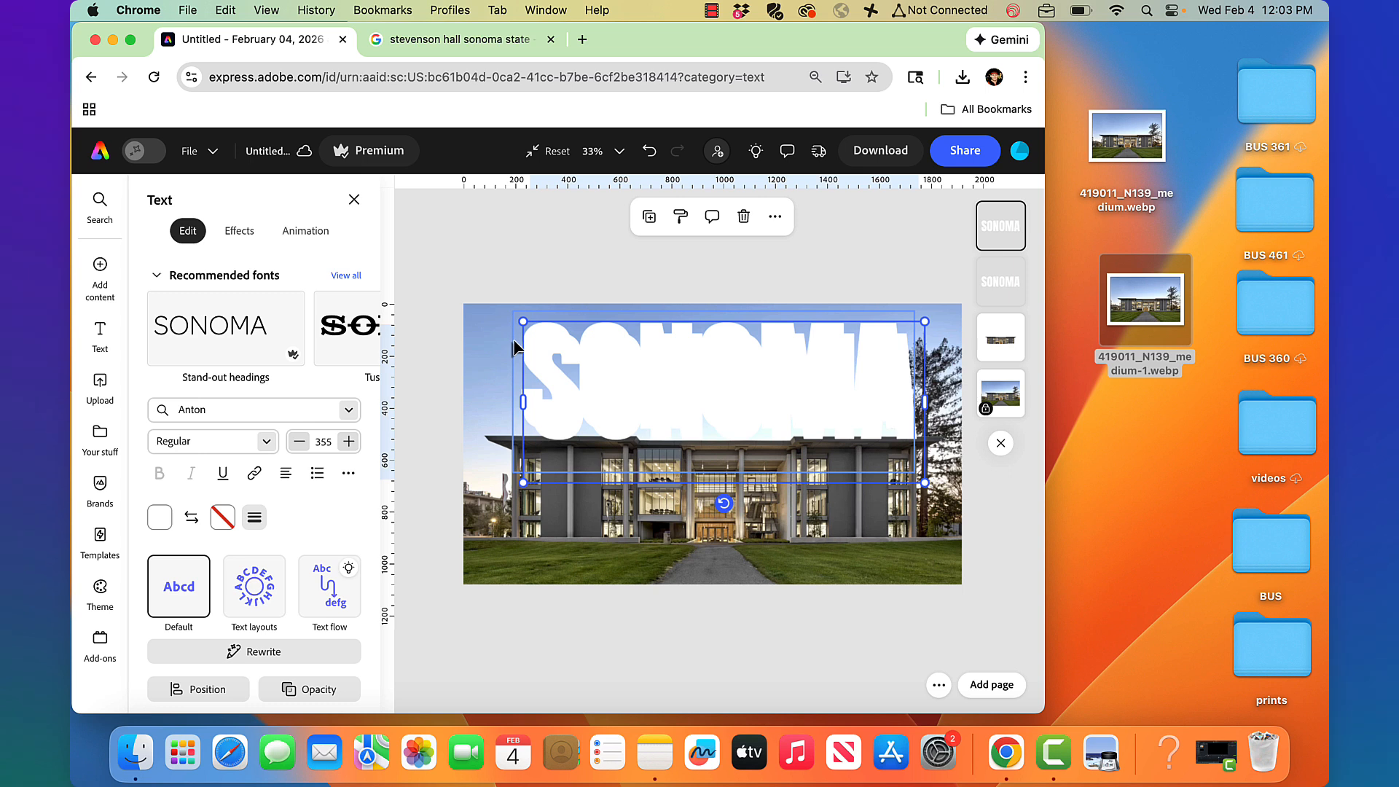
key(shift)
shift+click(515, 347)
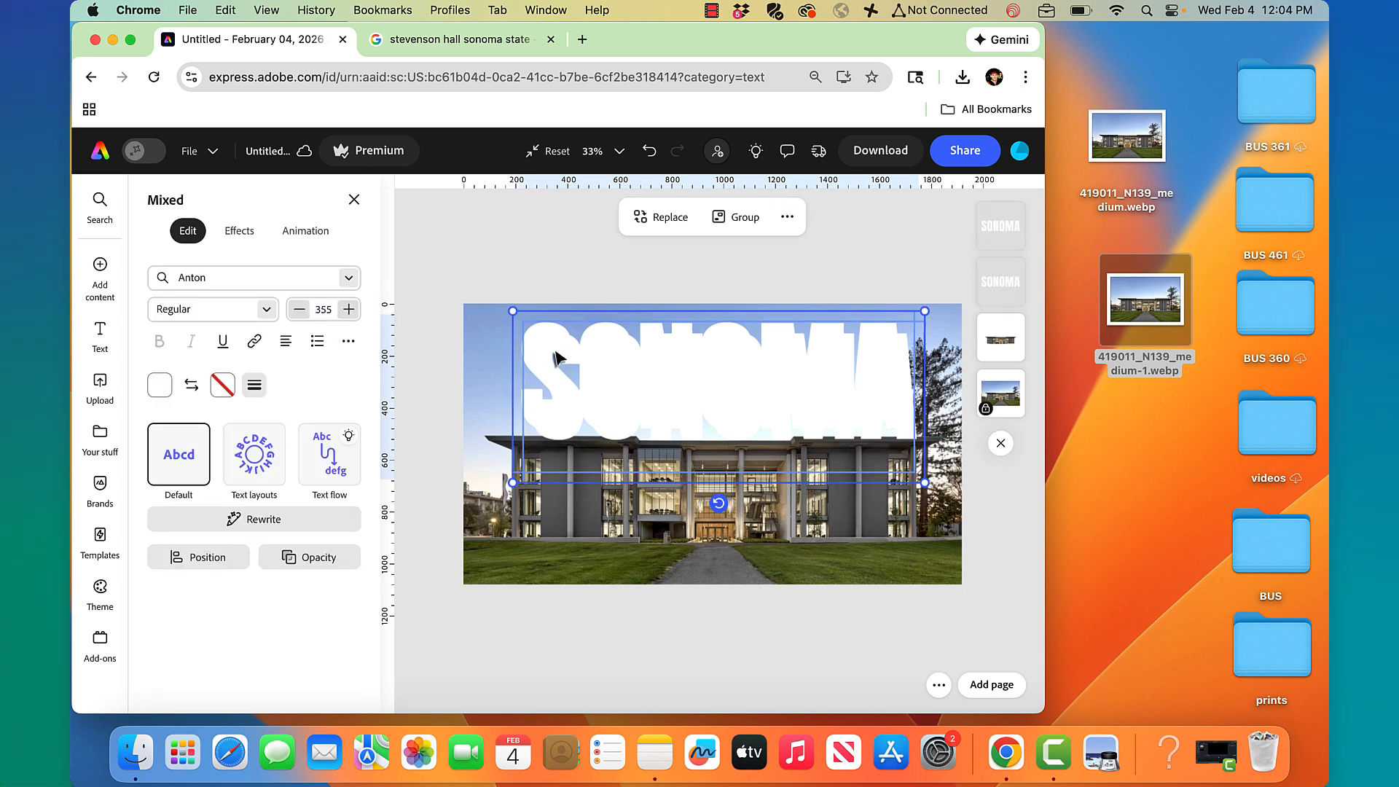
click(208, 557)
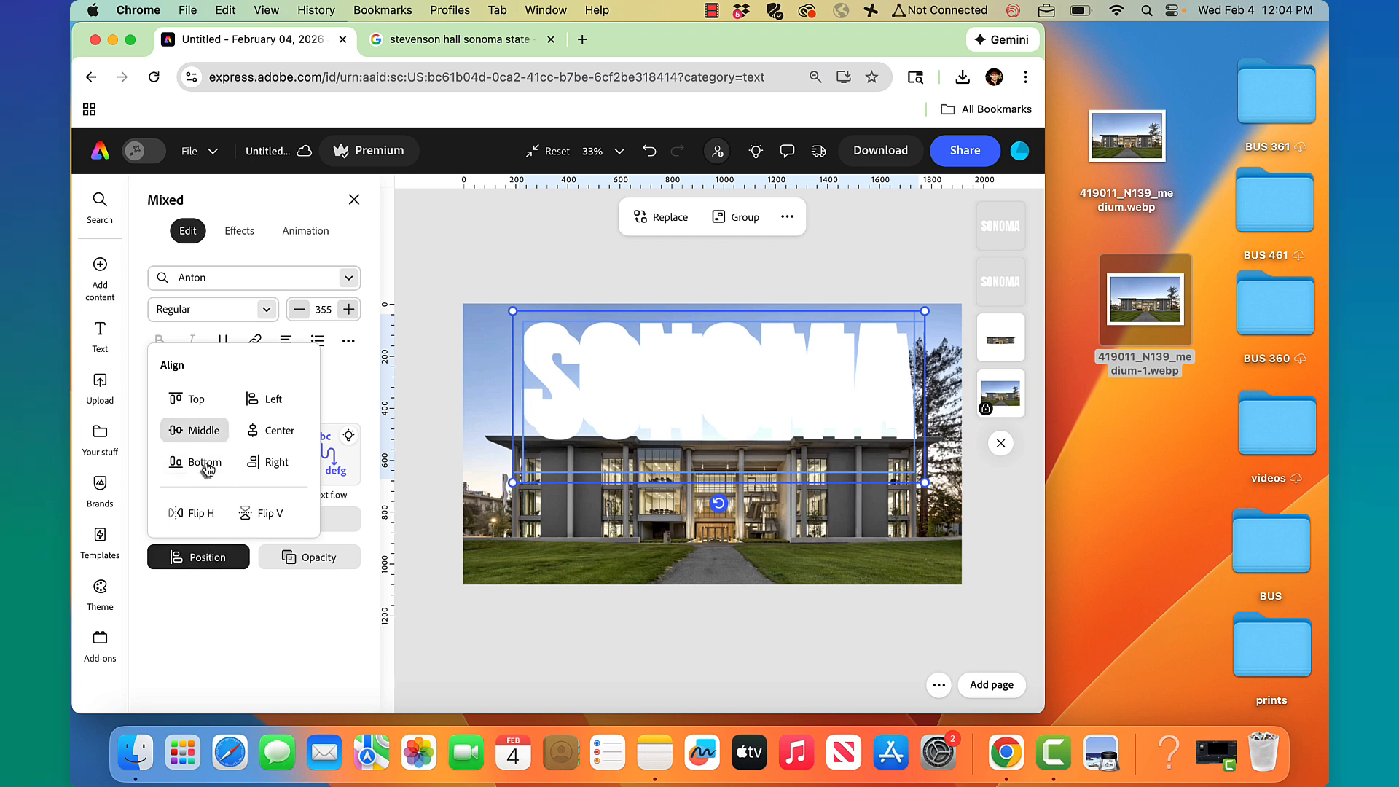
click(262, 404)
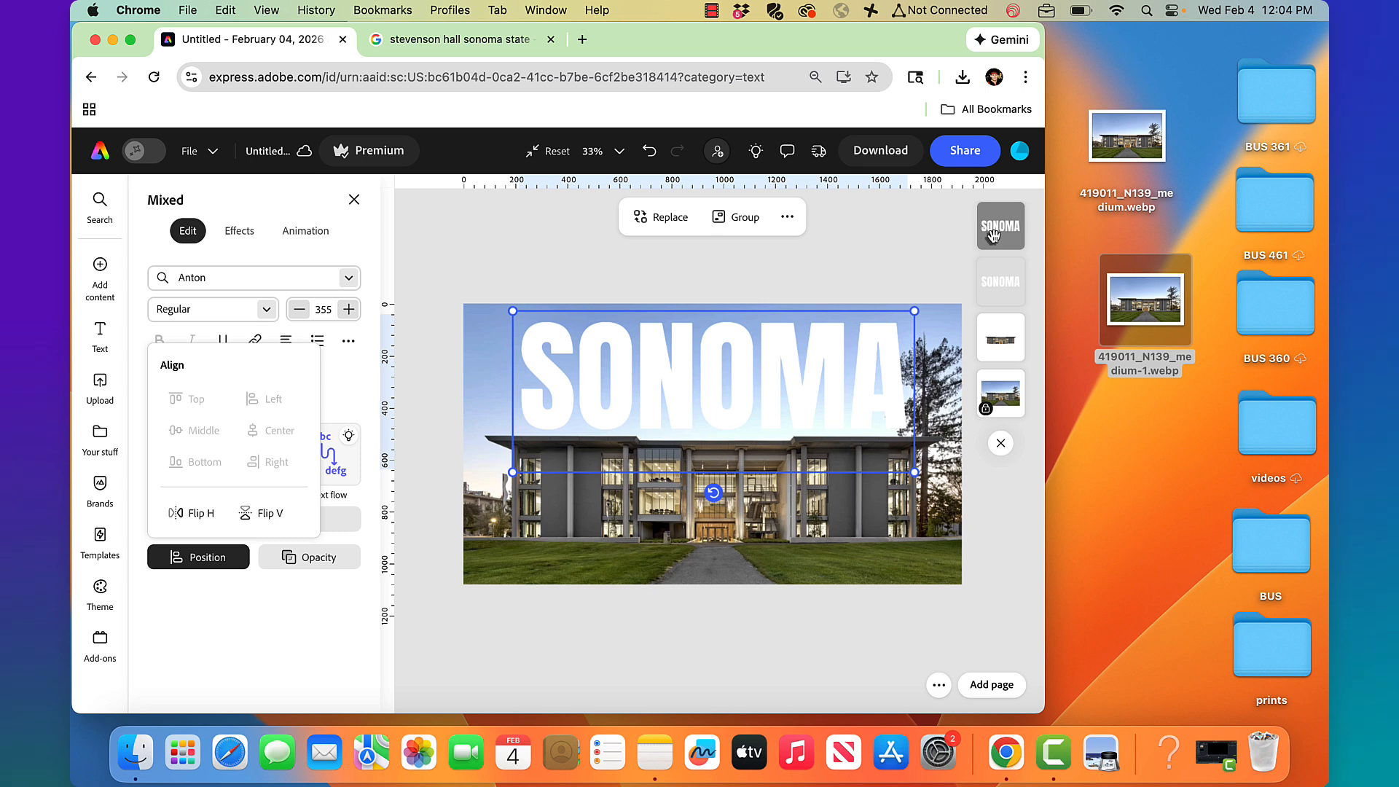
Apply the Yoyo animation to both selected SONOMA text copies.
click(320, 234)
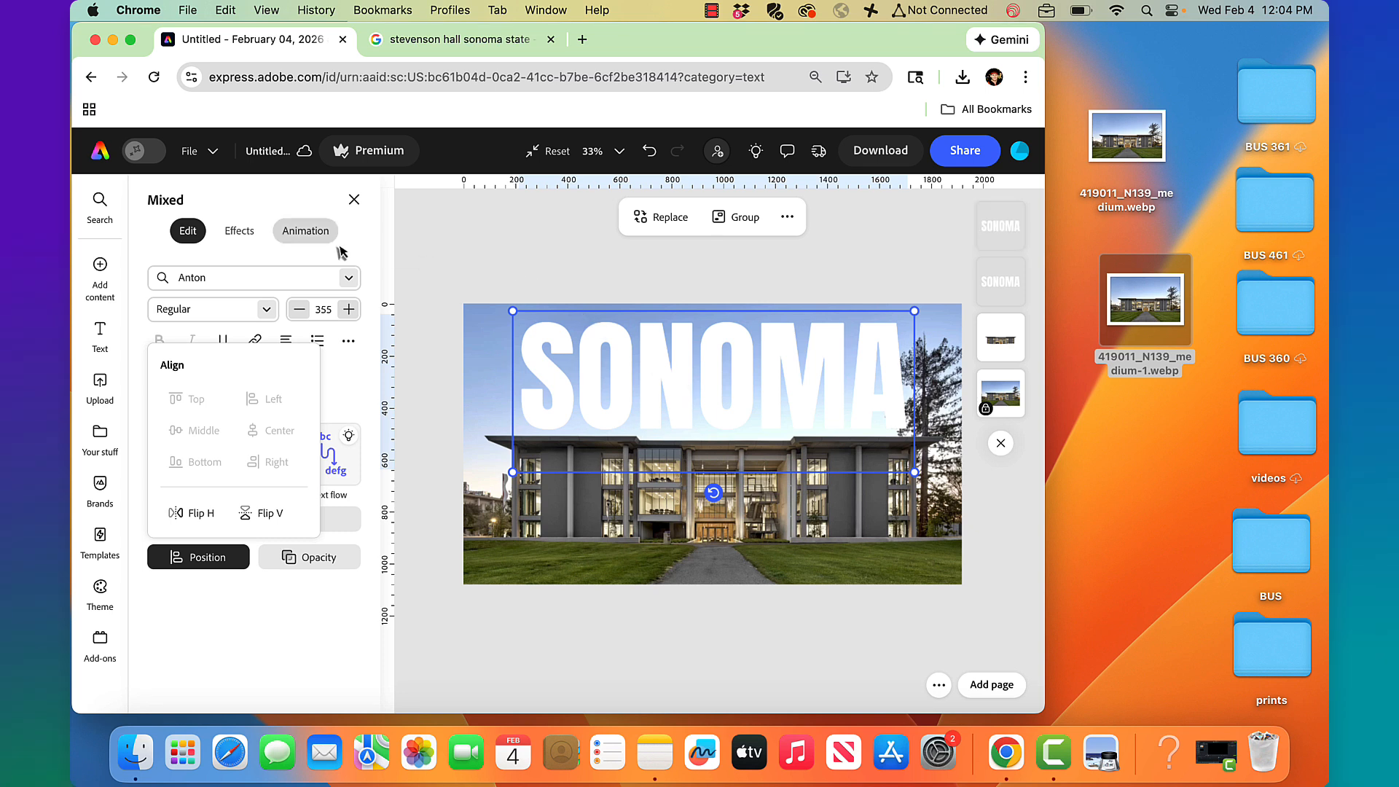
scroll(268, 524, down, 5)
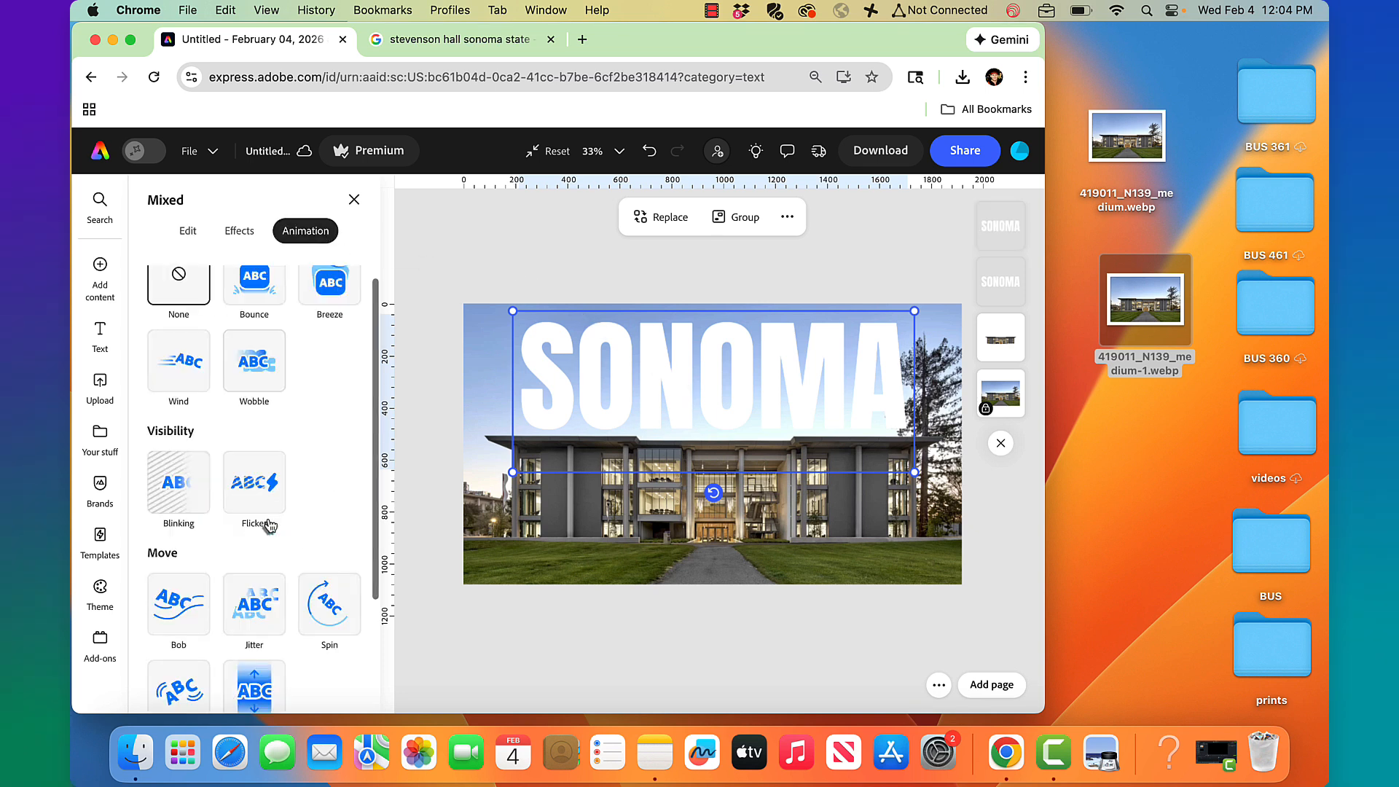
click(254, 568)
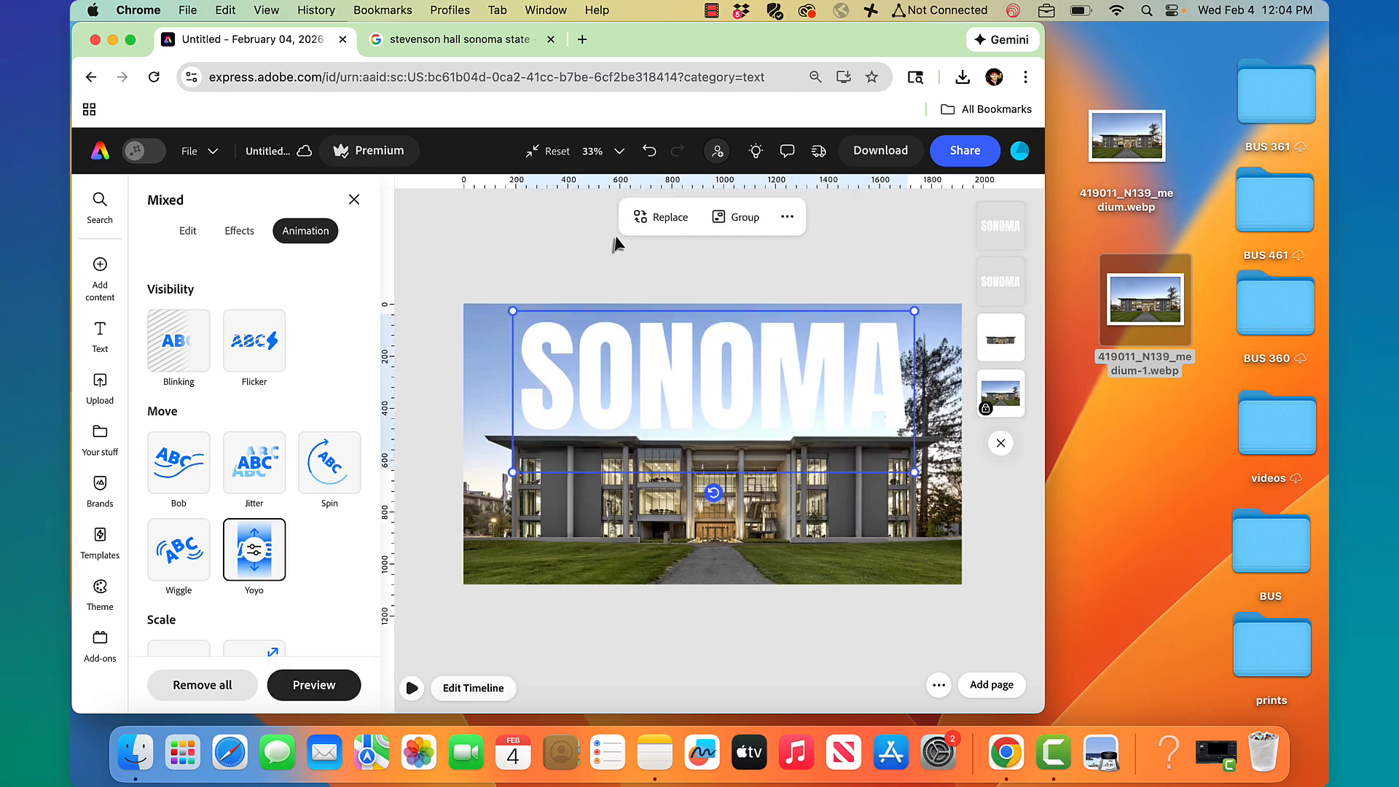
Select only the topmost SONOMA text layer and remove its fill color.
click(995, 249)
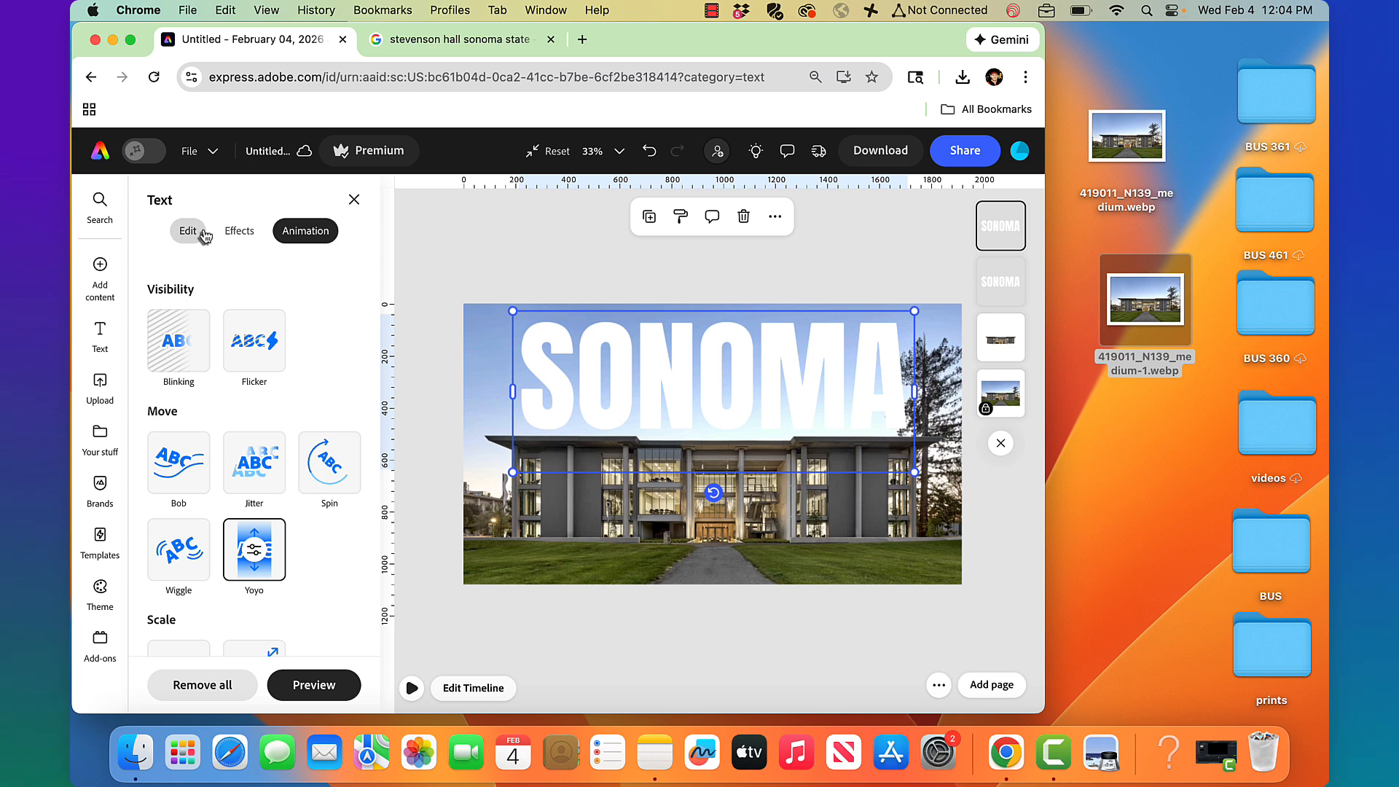
click(203, 233)
click(161, 523)
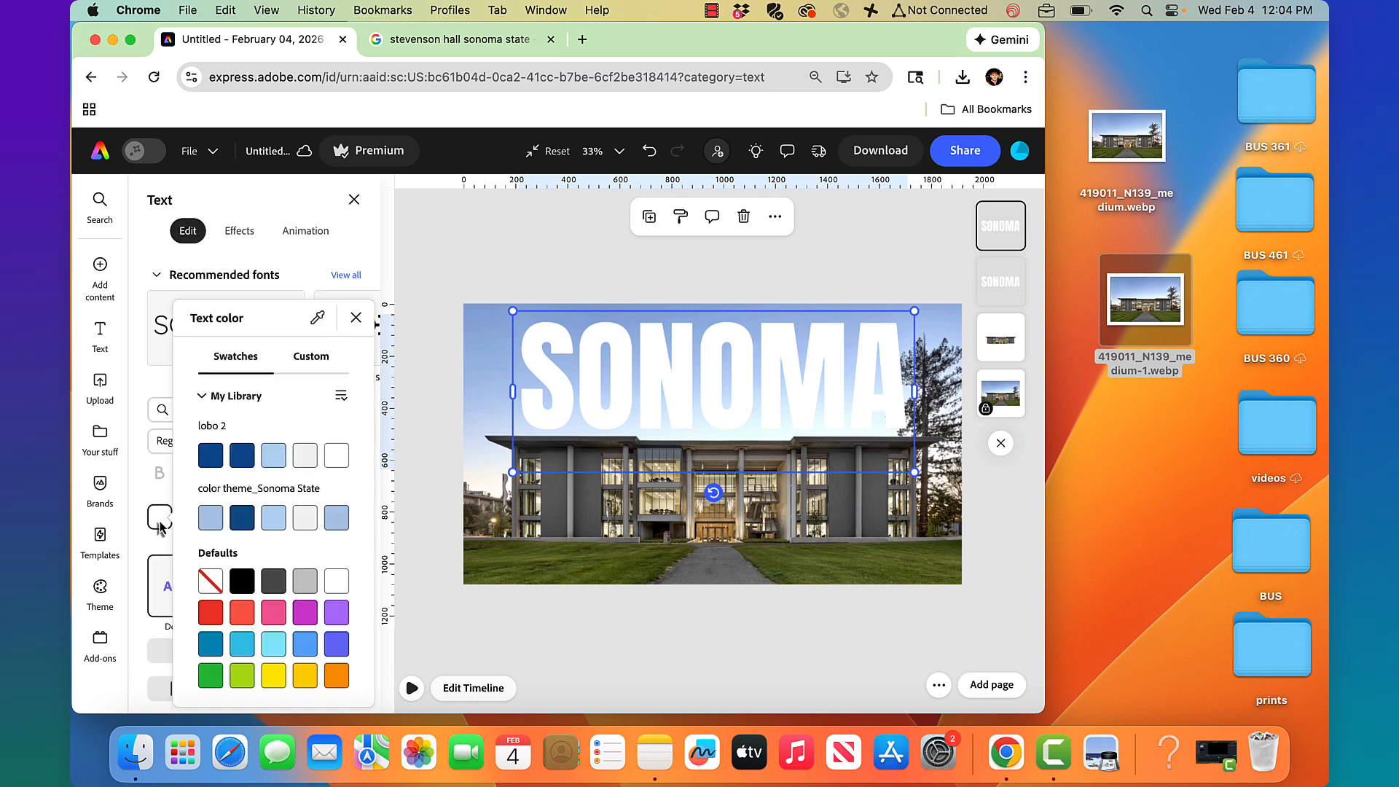
click(212, 588)
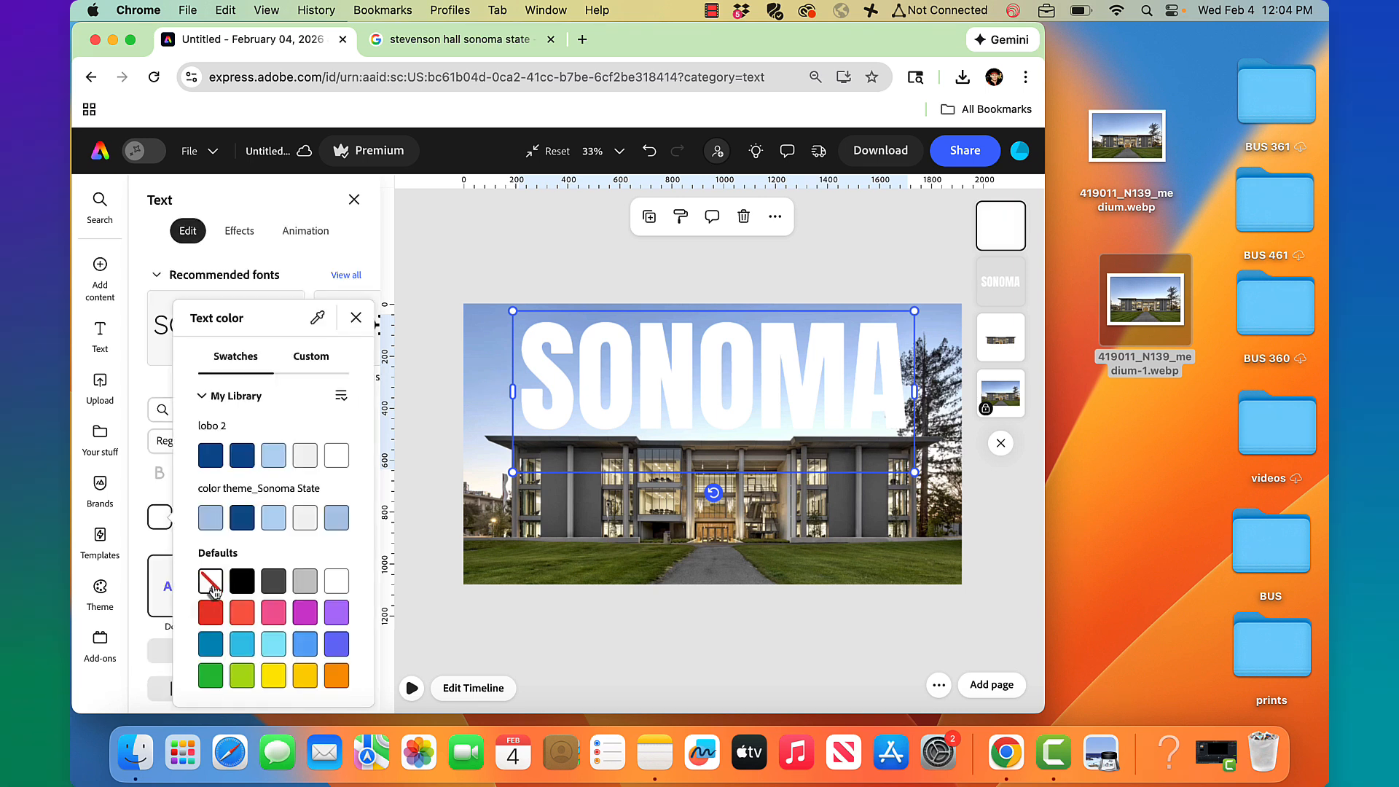
click(155, 548)
Give the topmost SONOMA text a white outline with a thickness of 9.
click(219, 520)
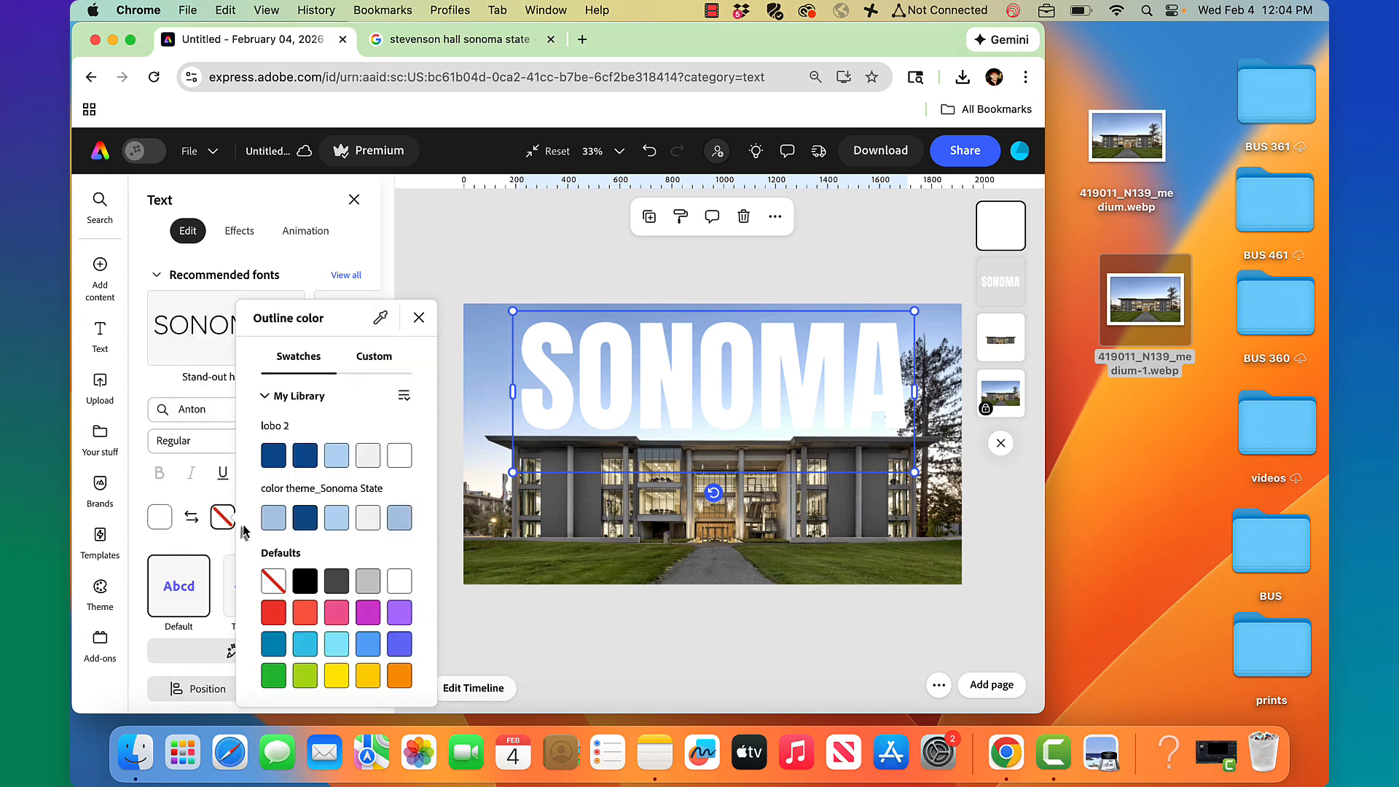
click(393, 579)
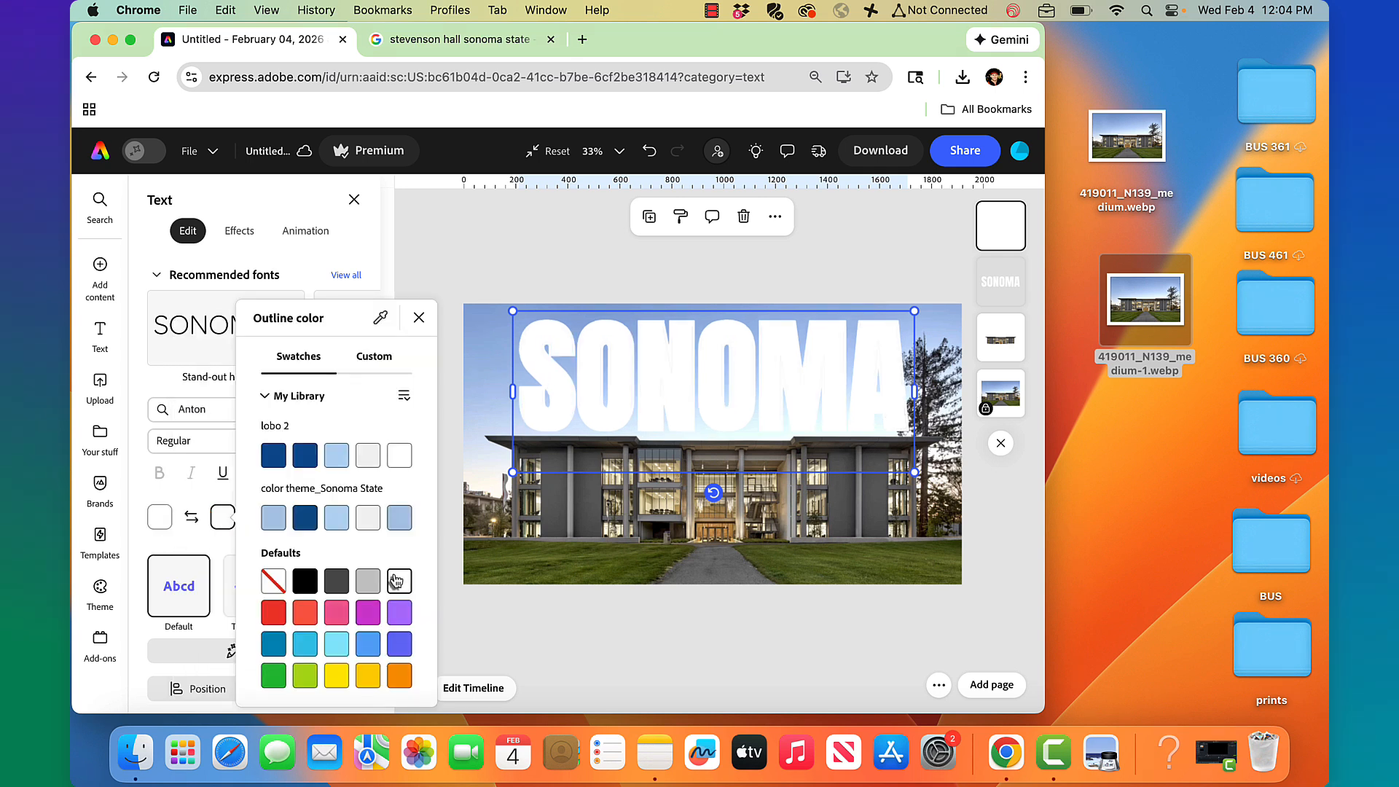
click(209, 543)
click(256, 516)
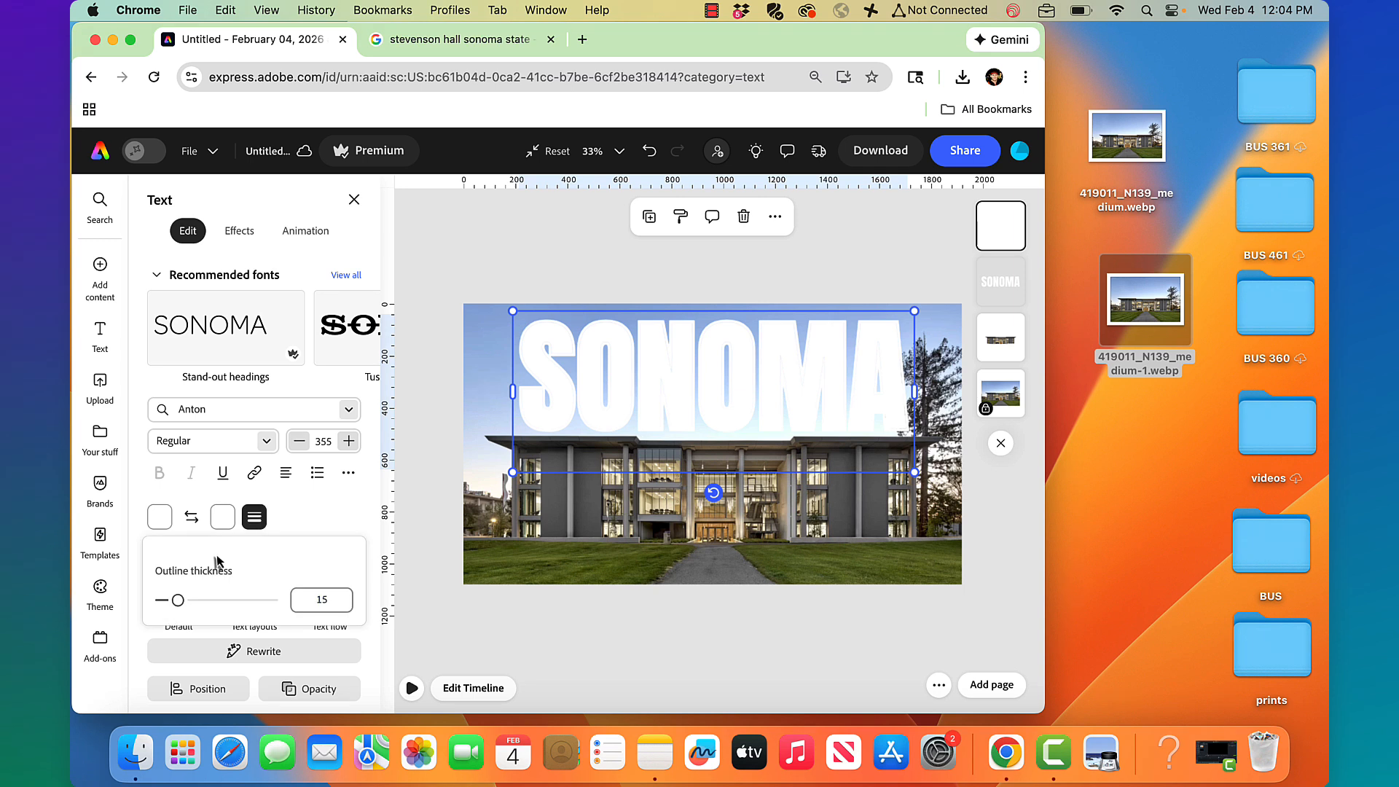
drag(179, 600, 169, 604)
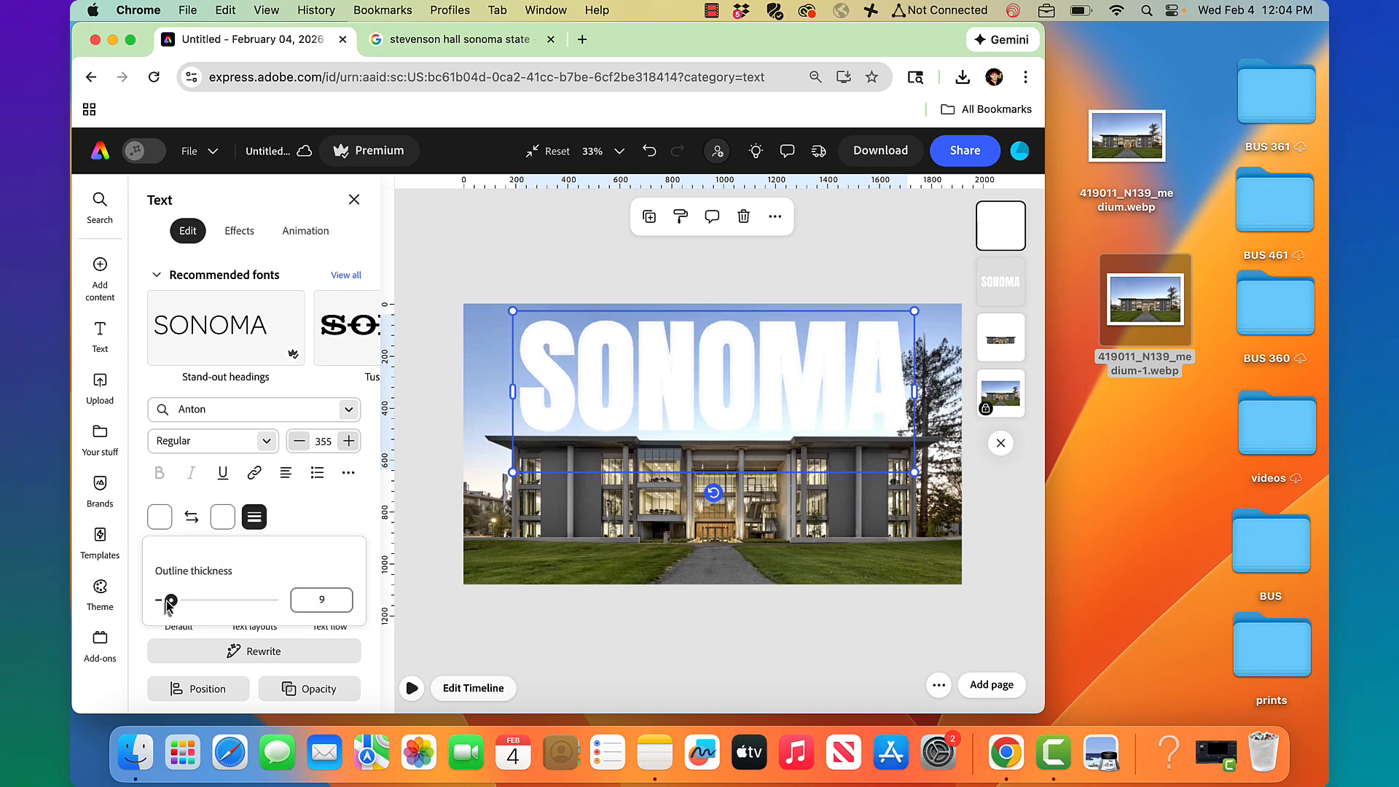
click(500, 259)
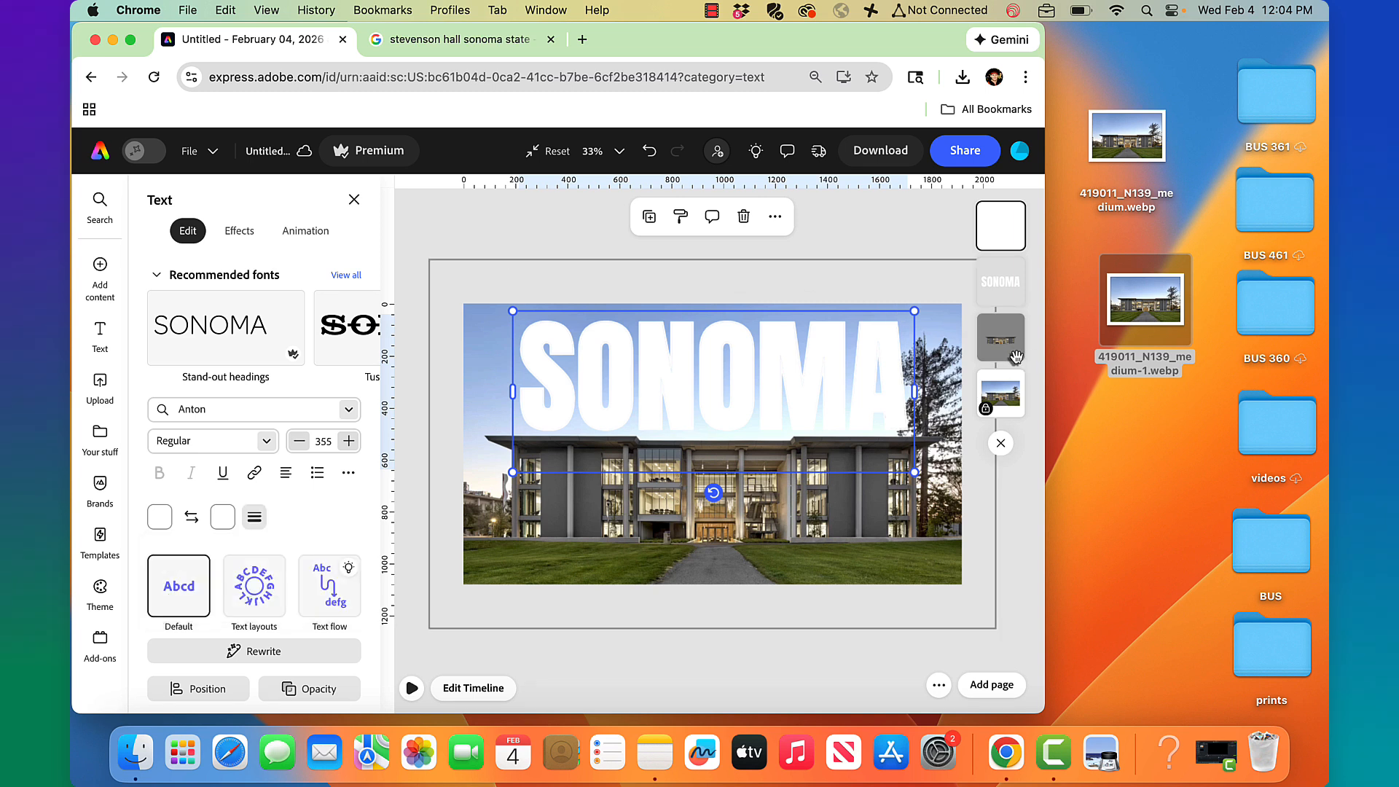
Move the building cutout layer between the two SONOMA text layers and preview the animation.
drag(1016, 355, 1005, 272)
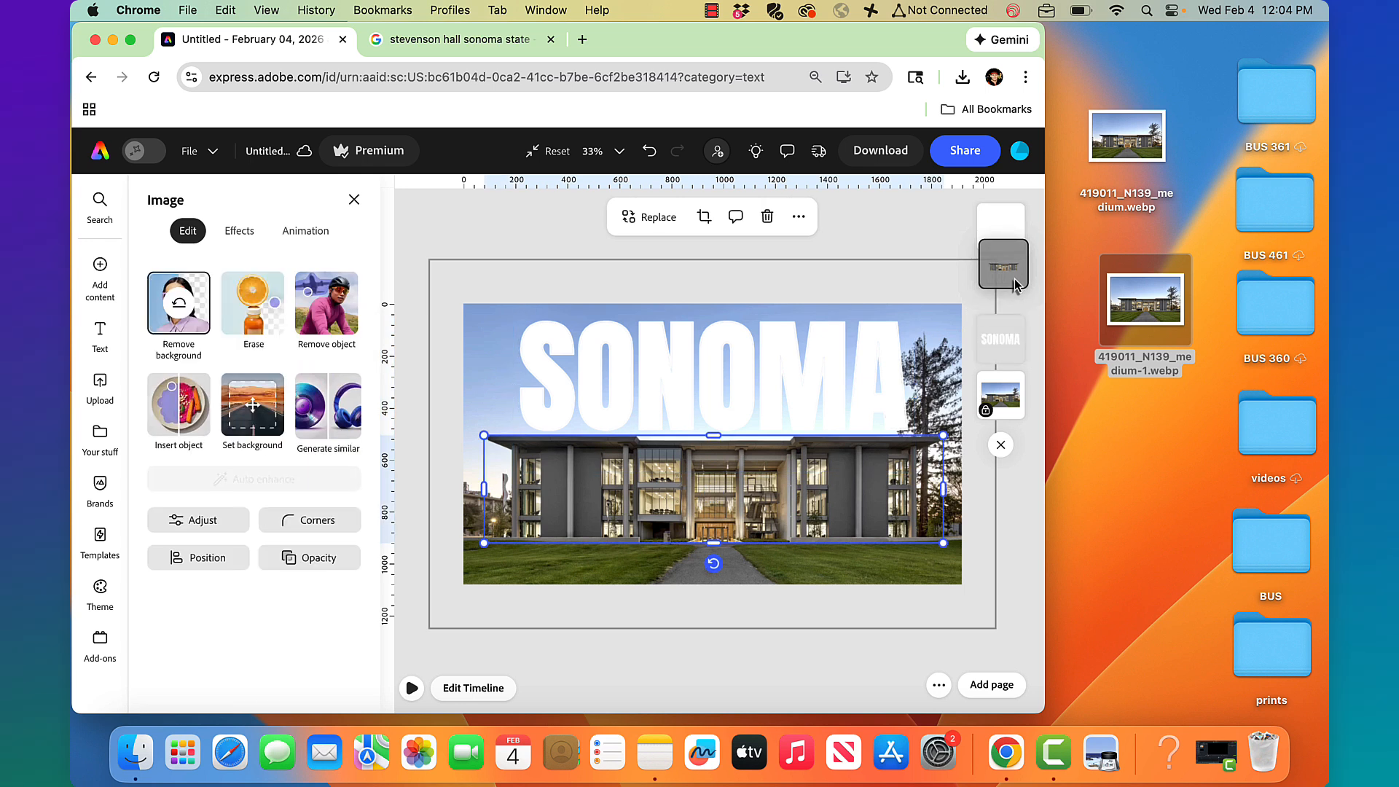
click(916, 206)
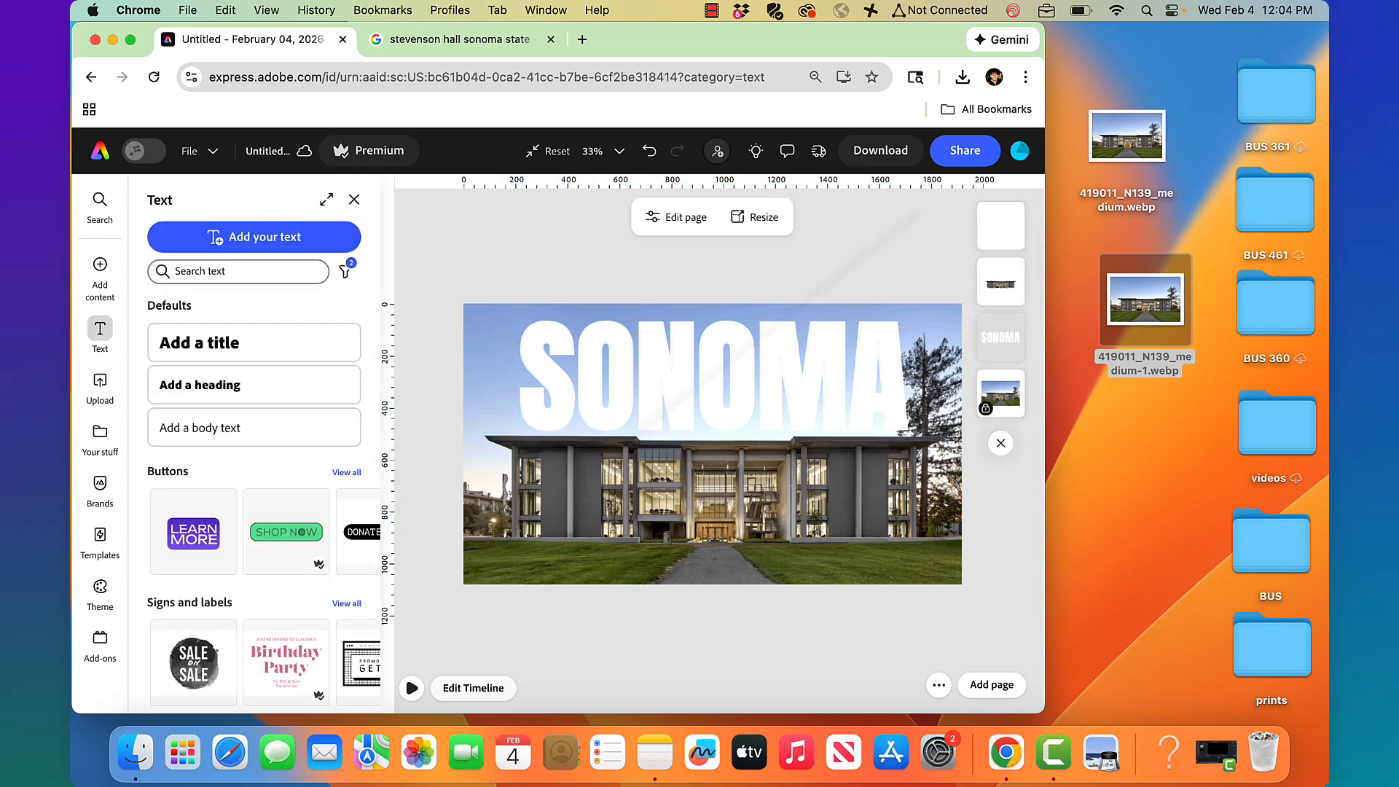
click(411, 689)
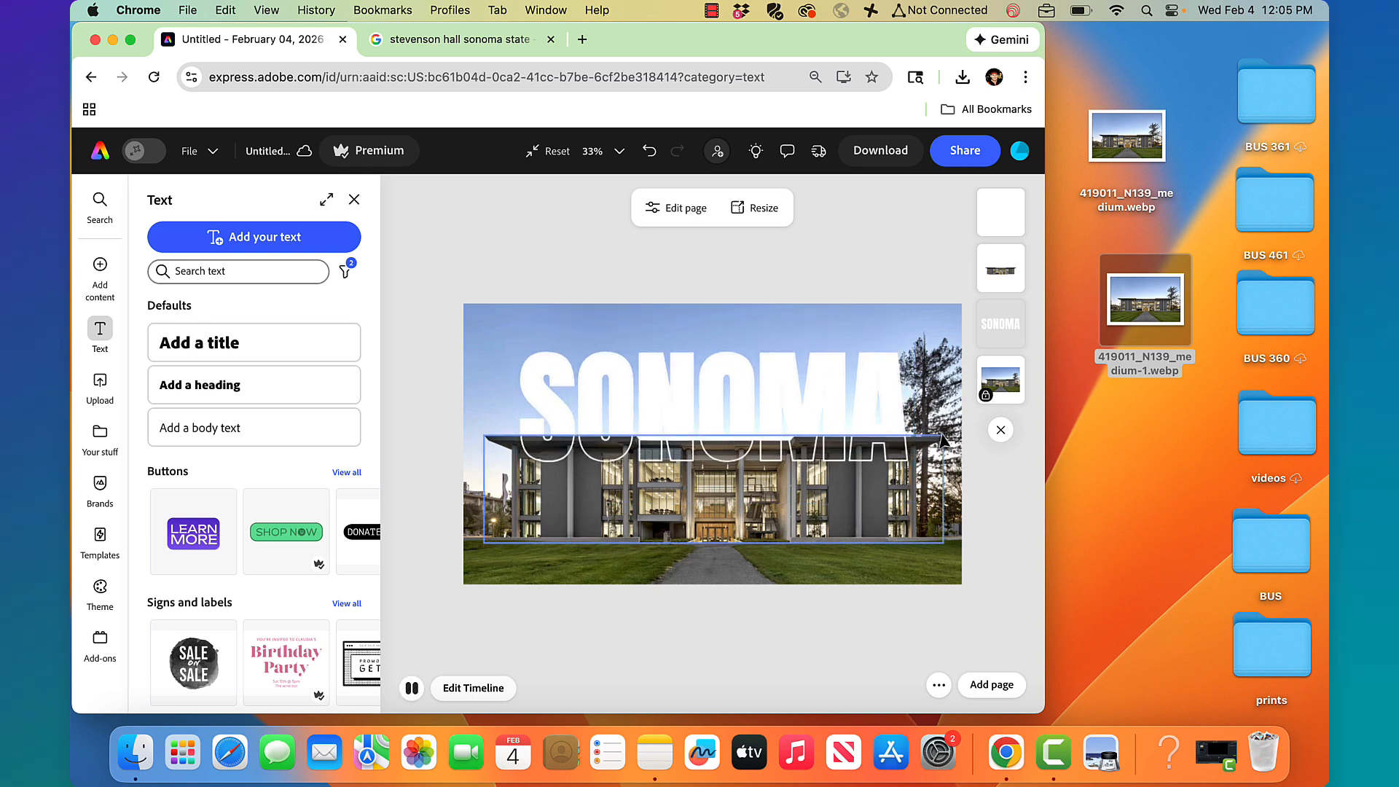
click(816, 448)
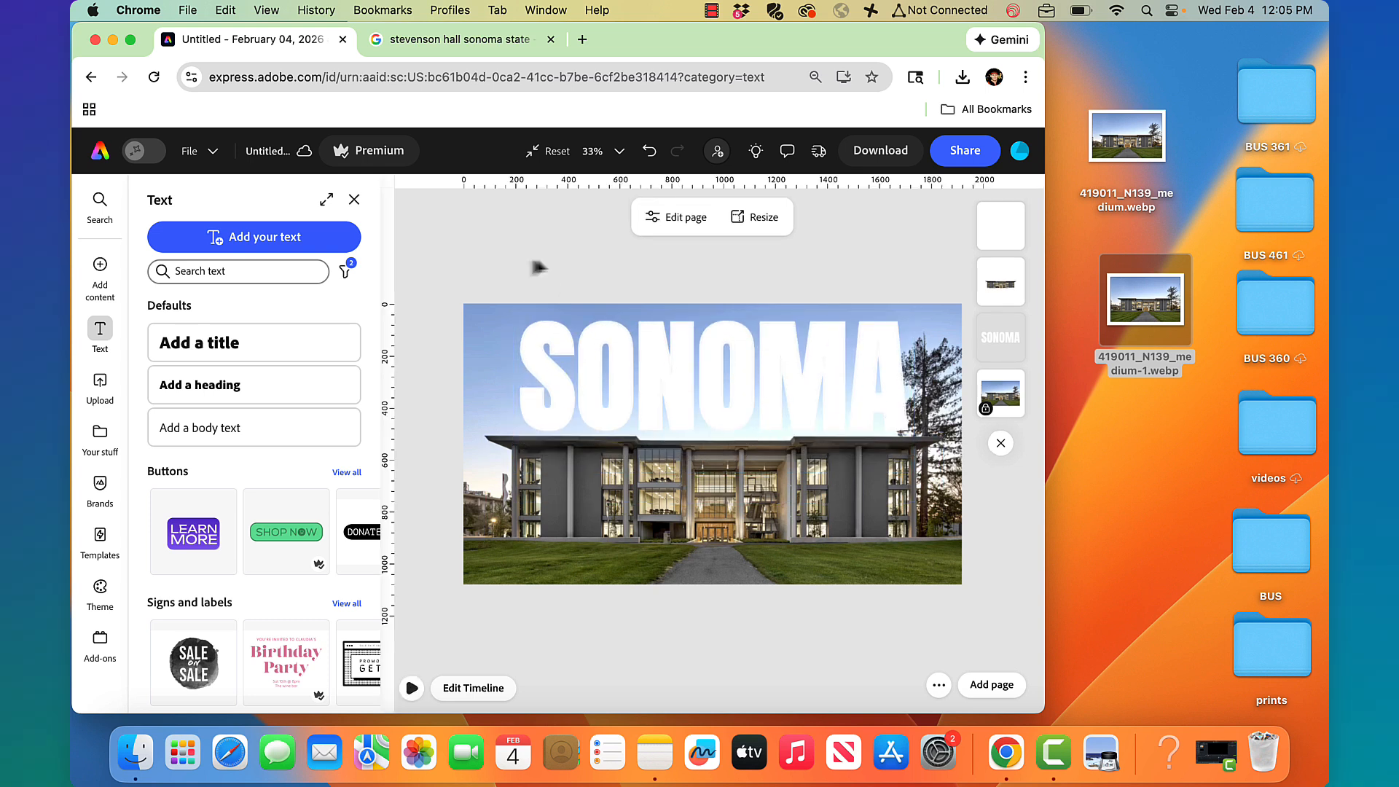
Scale both SONOMA copies down together to about size 323, centered above the building, and preview the animation.
drag(522, 252, 627, 343)
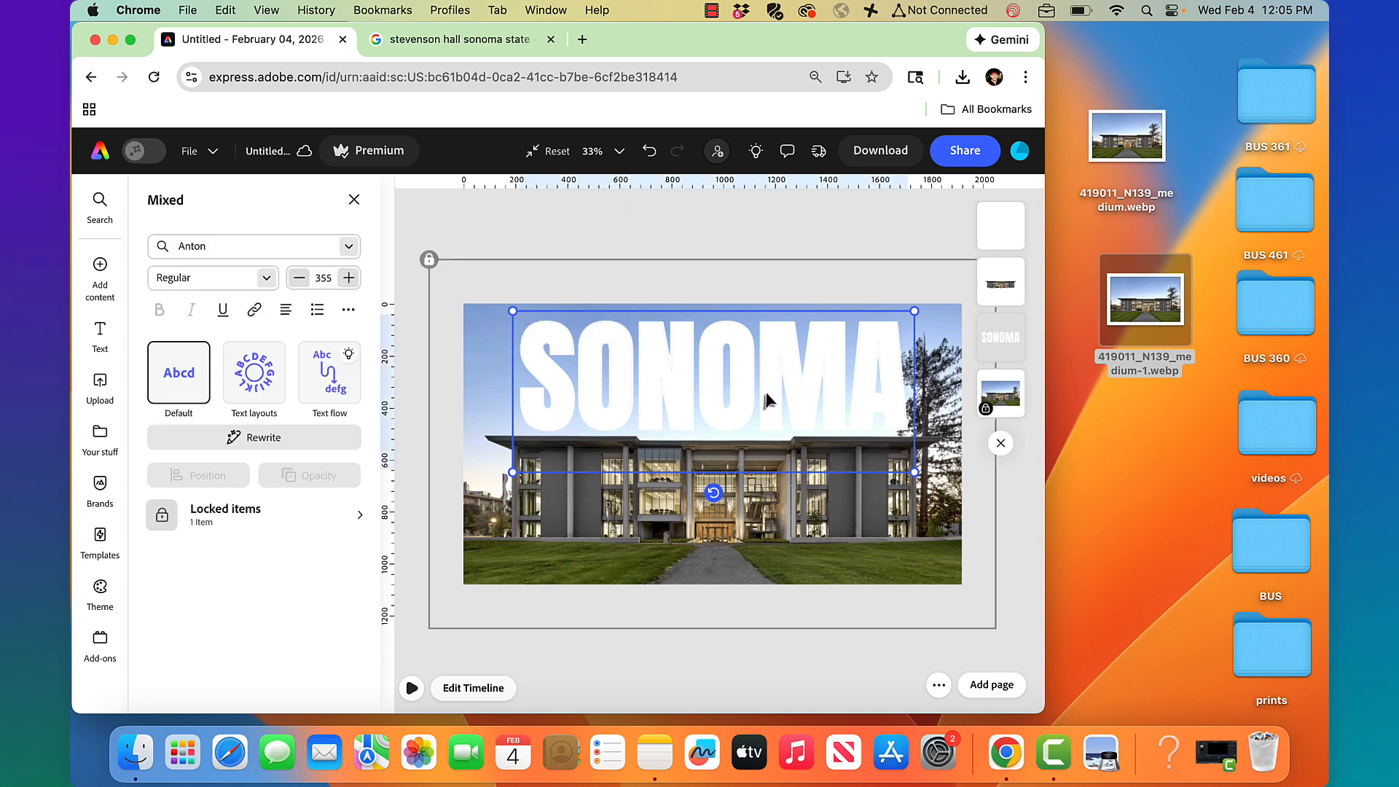
drag(913, 470, 895, 459)
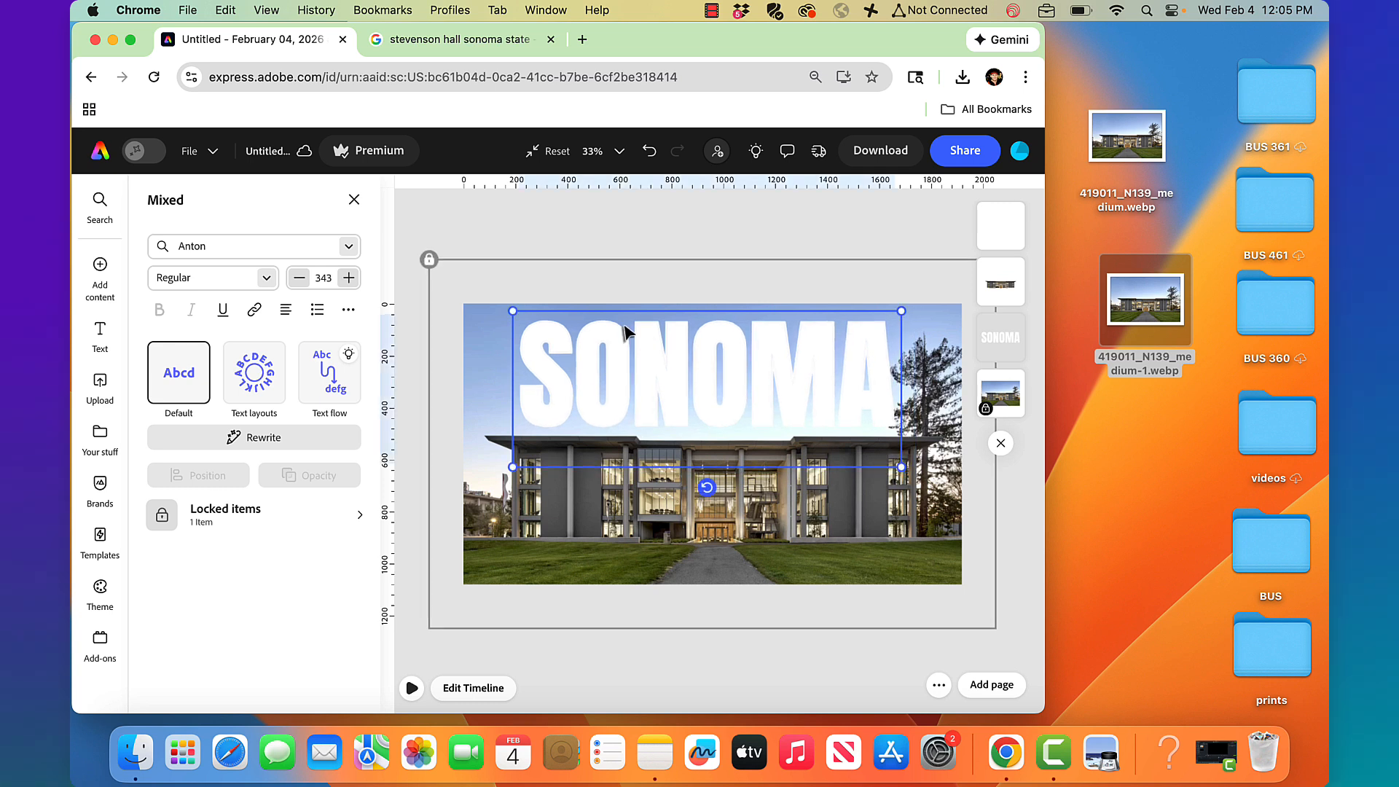
drag(513, 311, 536, 321)
drag(683, 382, 671, 374)
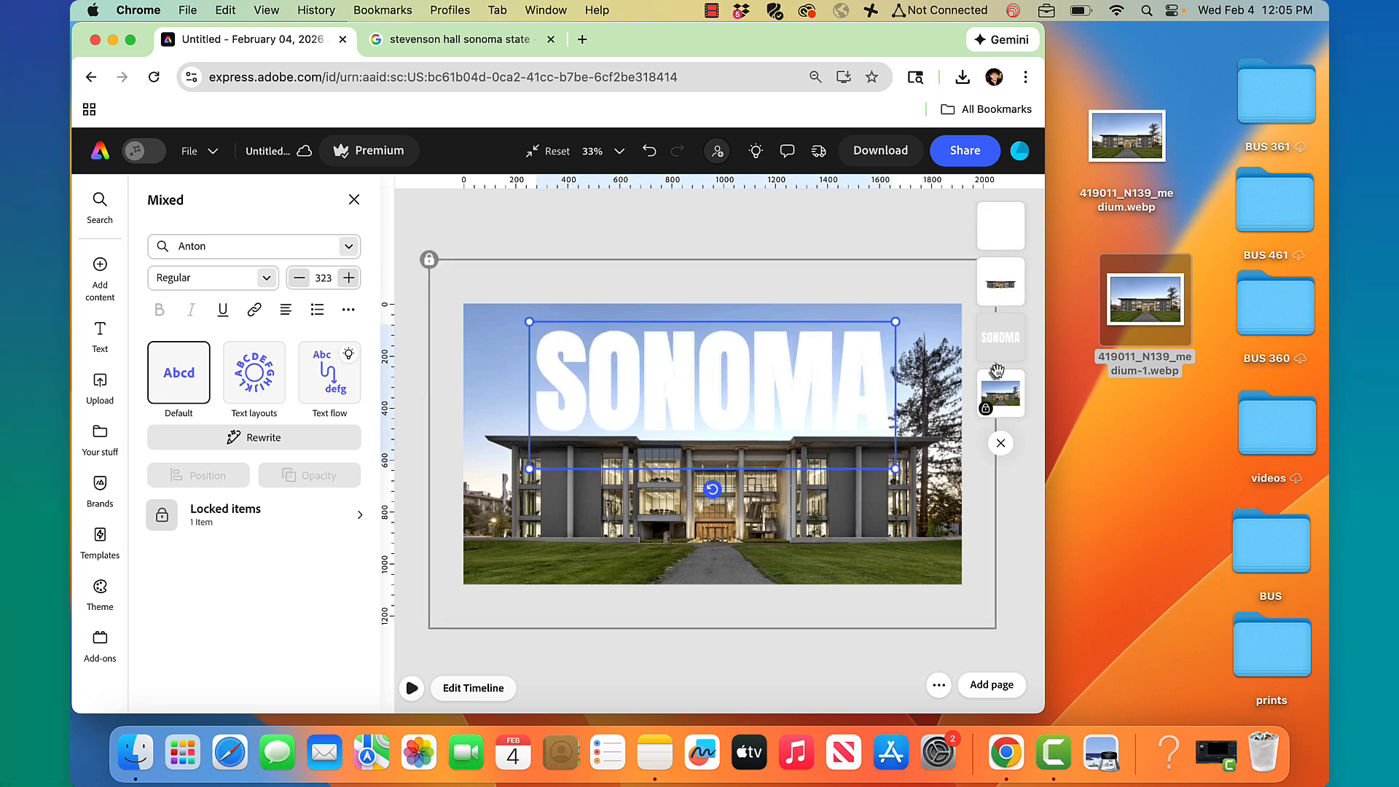
click(711, 225)
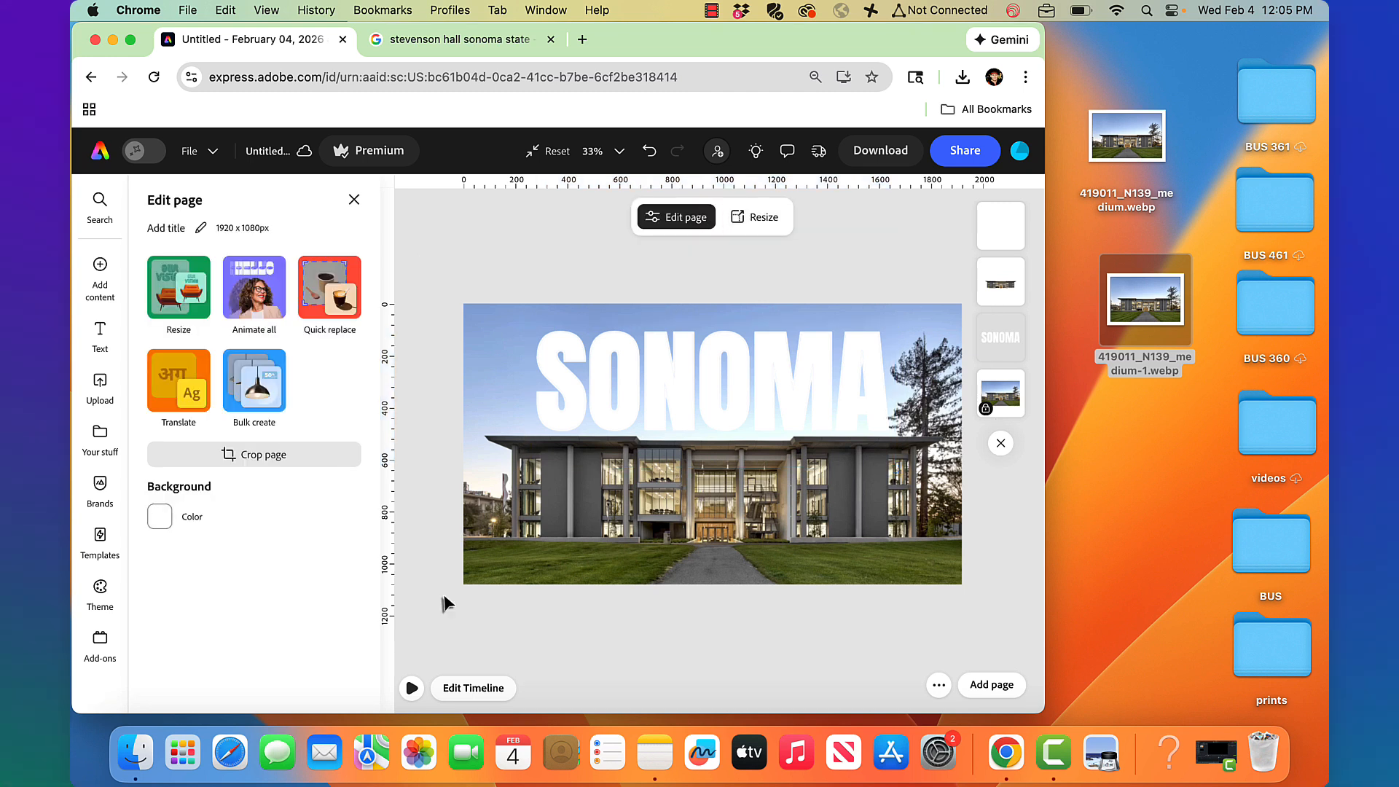
click(411, 691)
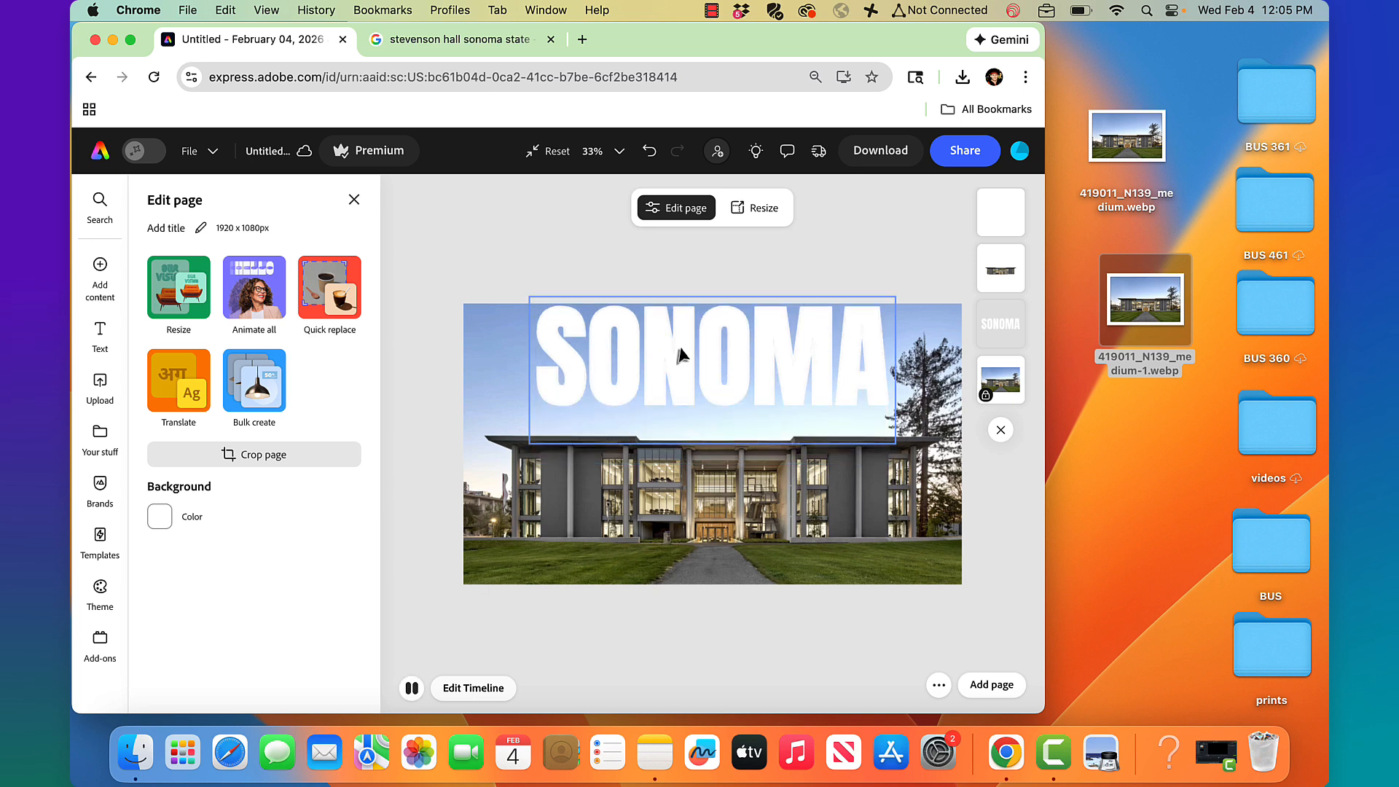
click(410, 688)
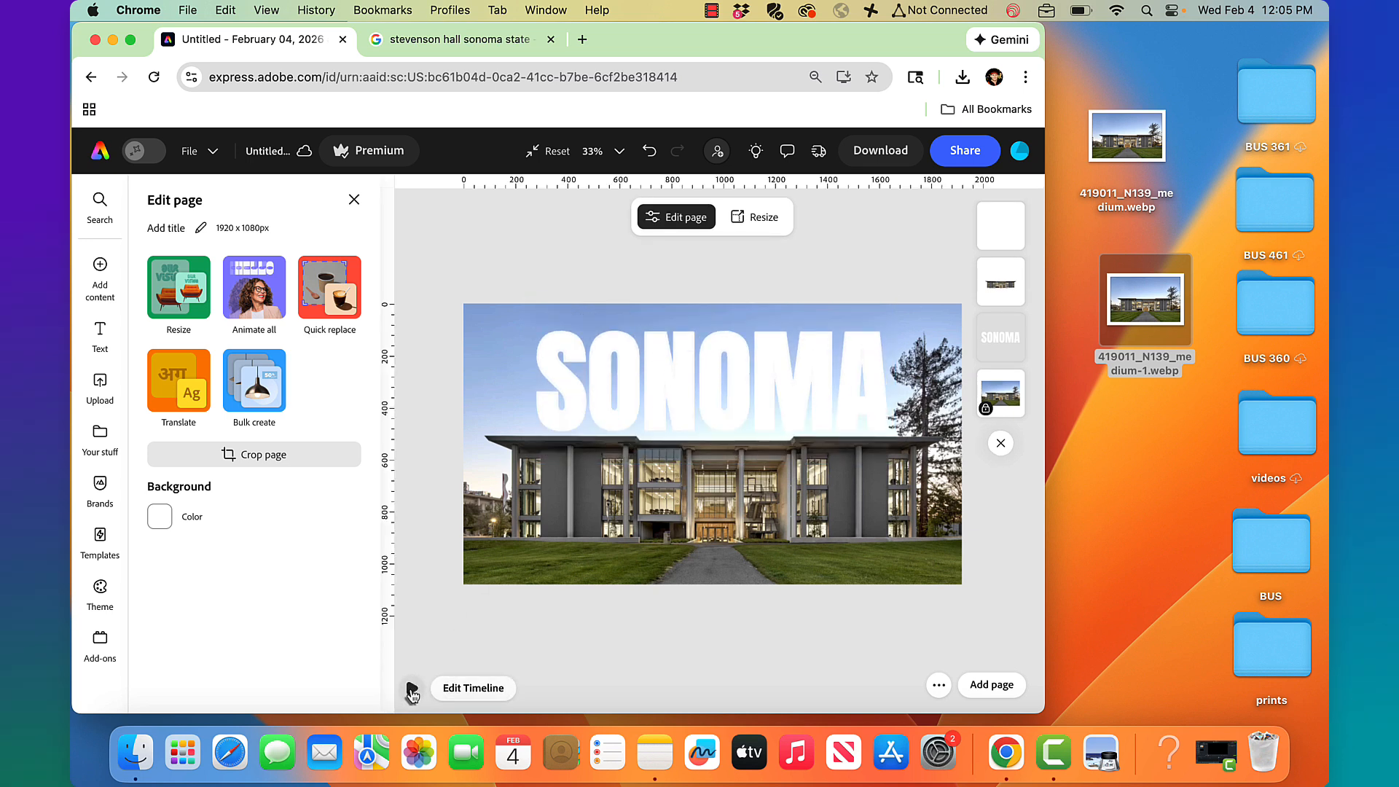
Move both SONOMA copies together slightly lower toward the building's roofline and replay the animation.
click(715, 356)
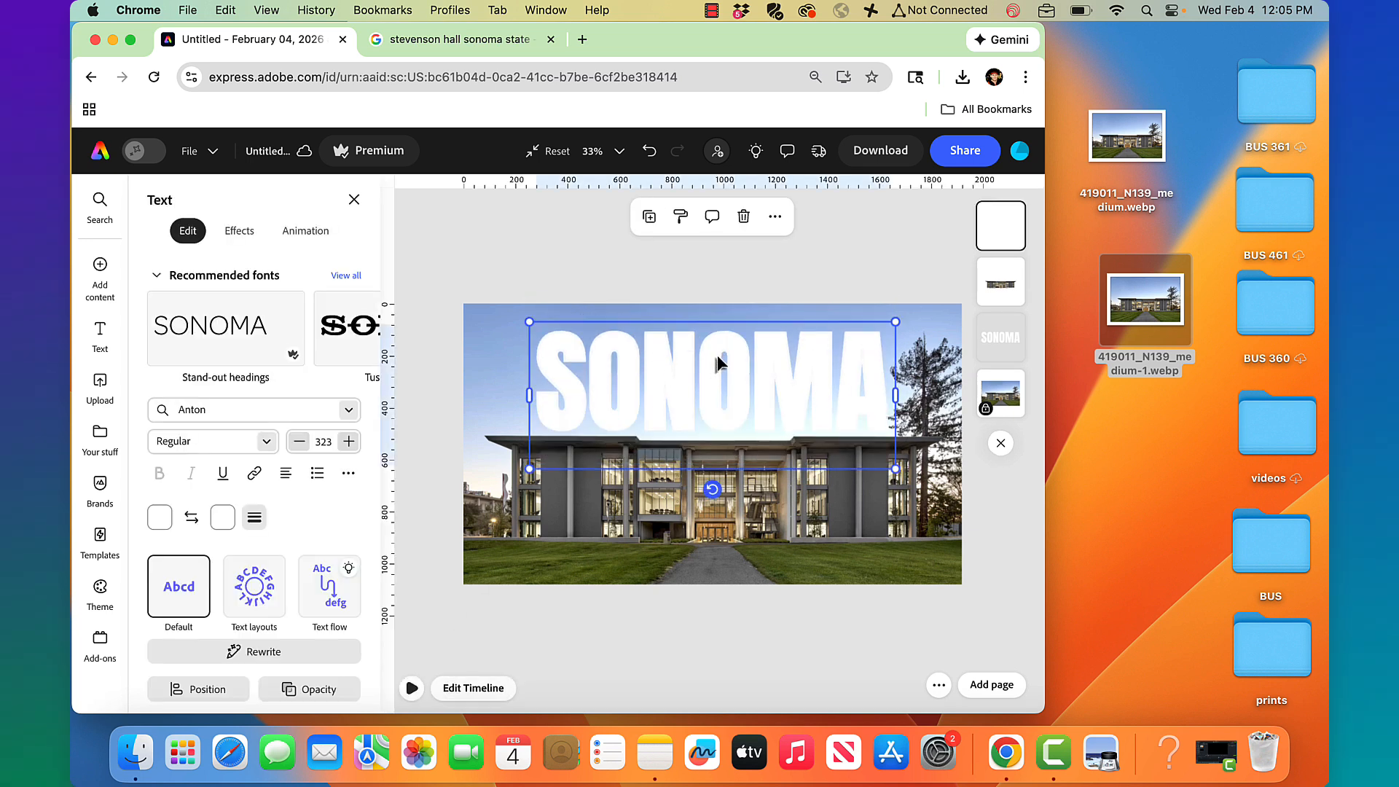
drag(690, 255, 776, 365)
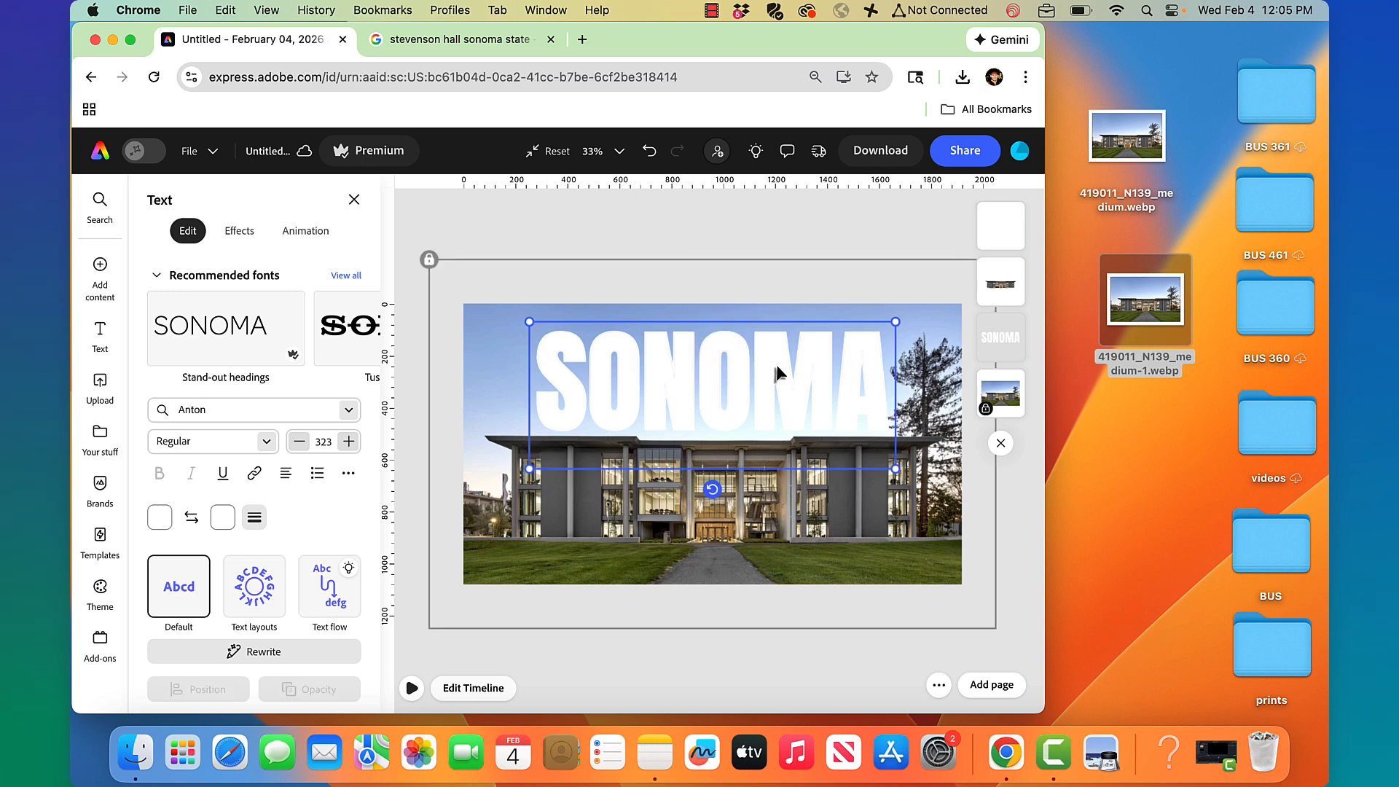
key(Escape)
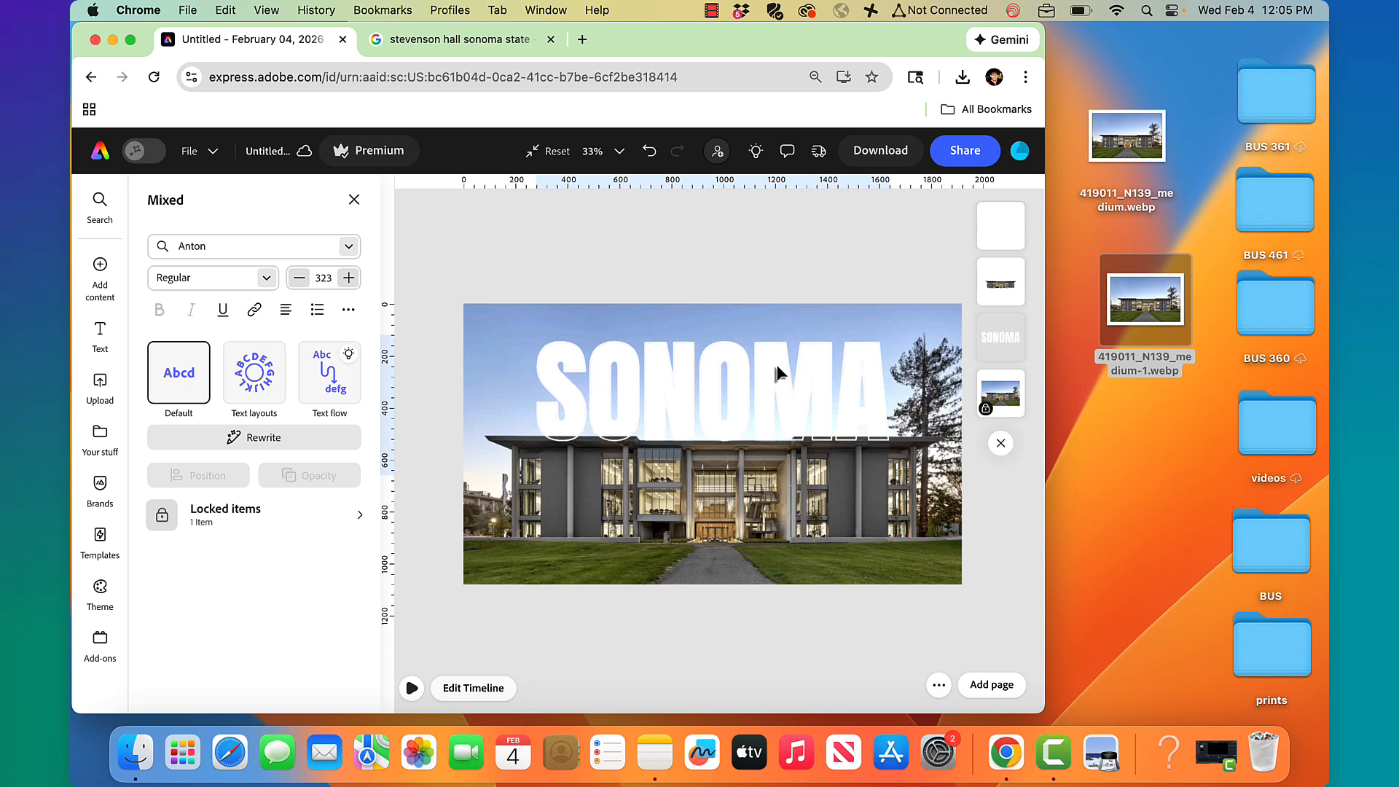
click(777, 373)
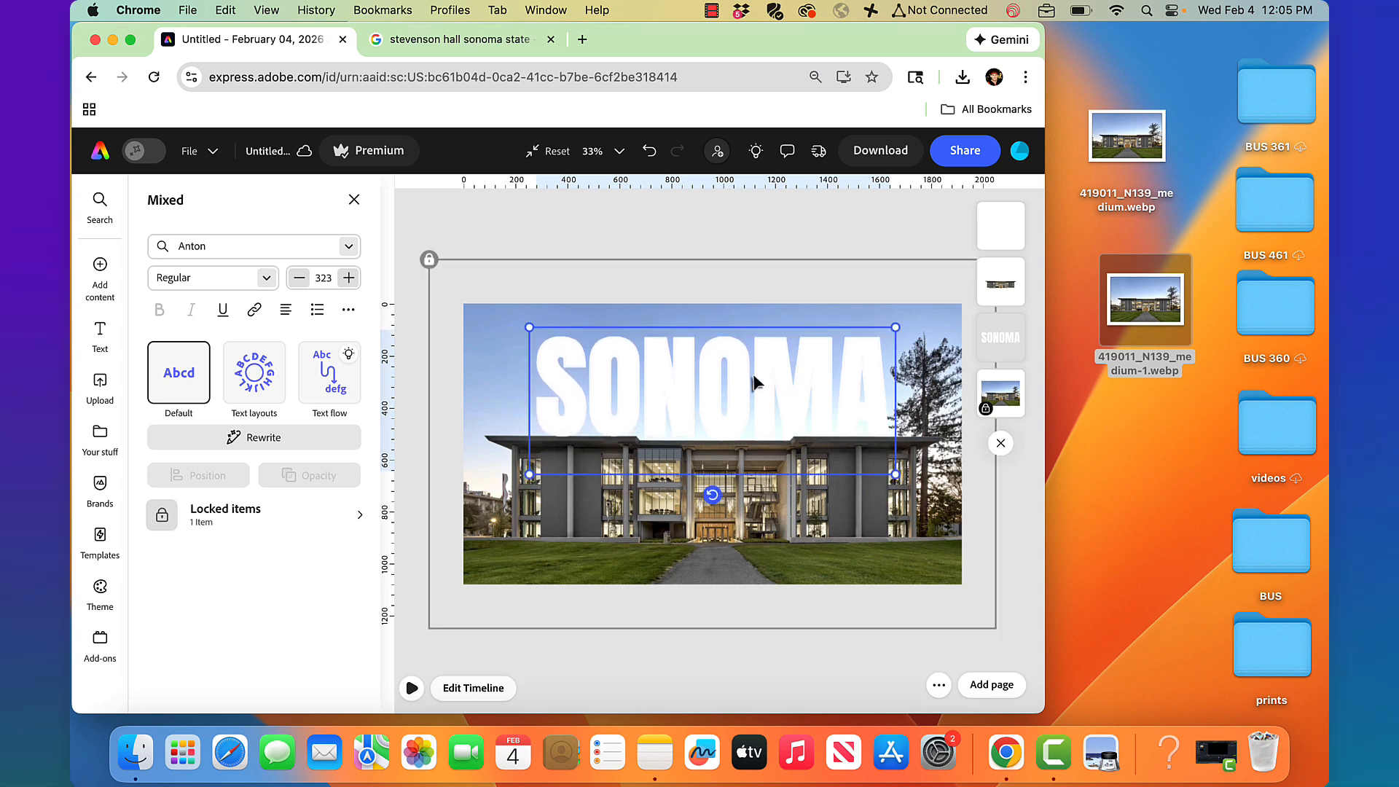
click(412, 688)
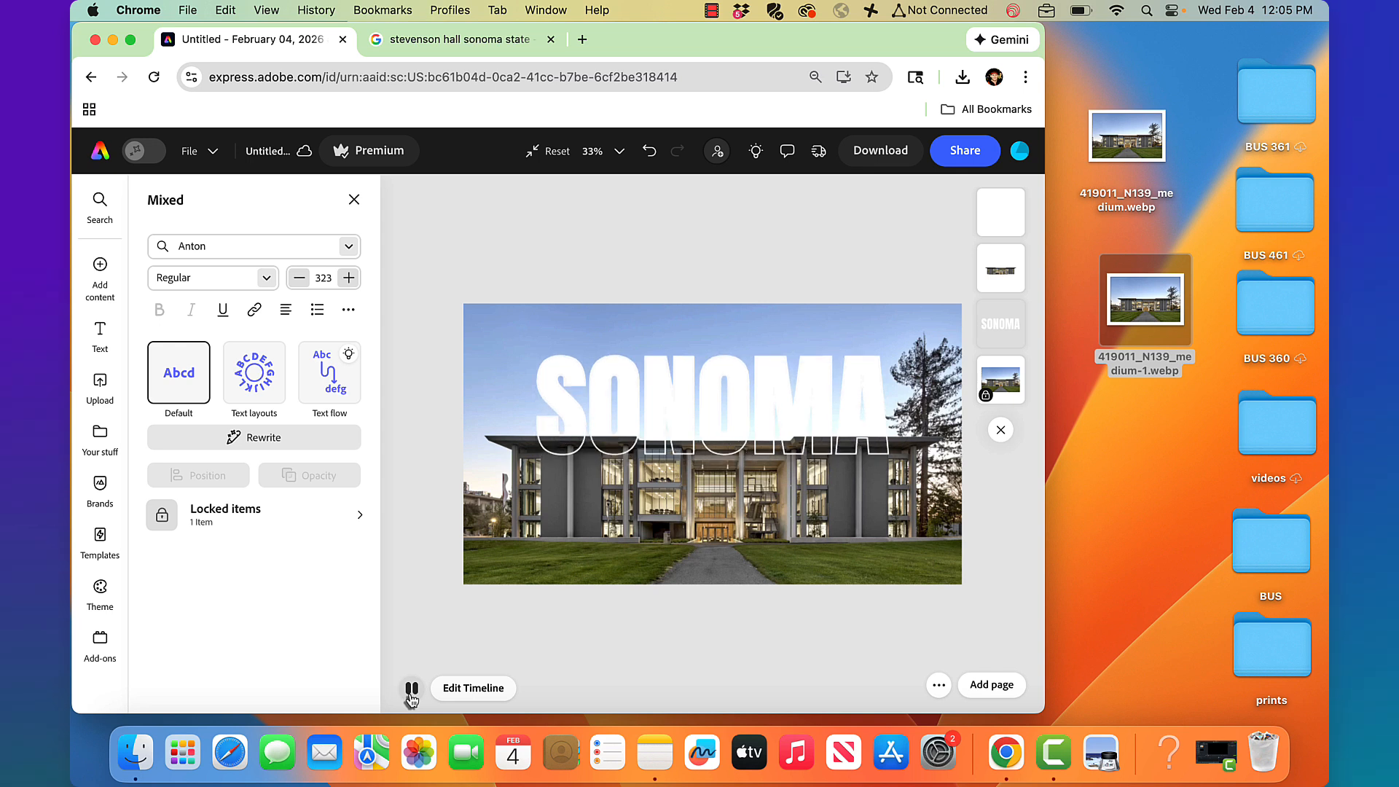